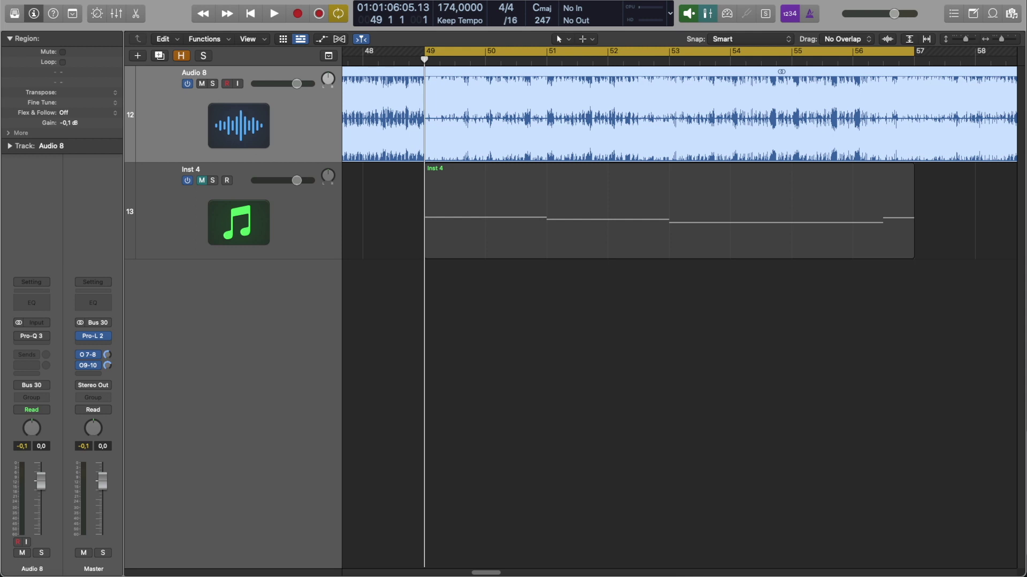
# - Play the original audio and the recreated Inst 4 bass from bar 48 to compare them
pyautogui.doubleClick(363, 63)
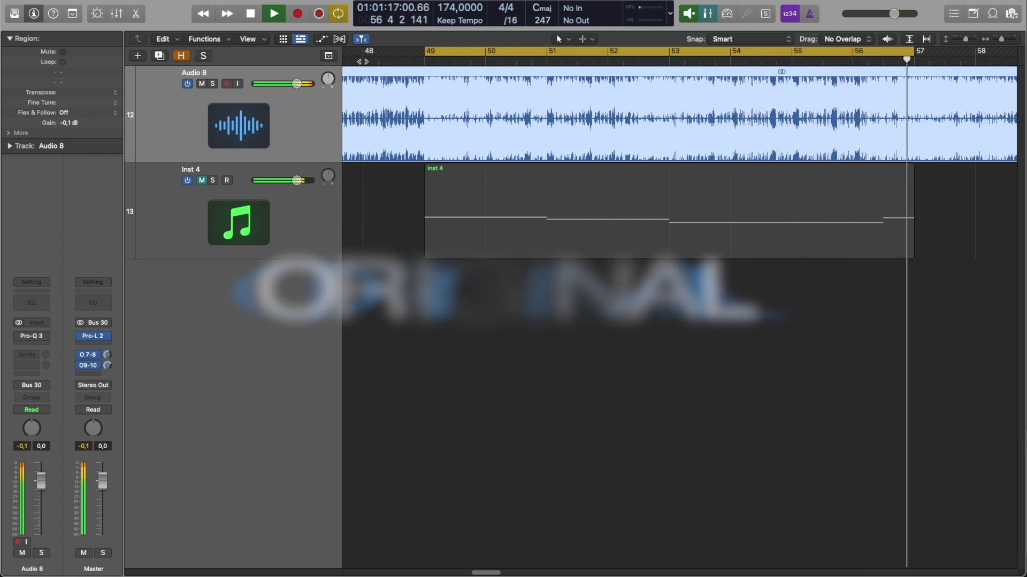
pyautogui.press('space')
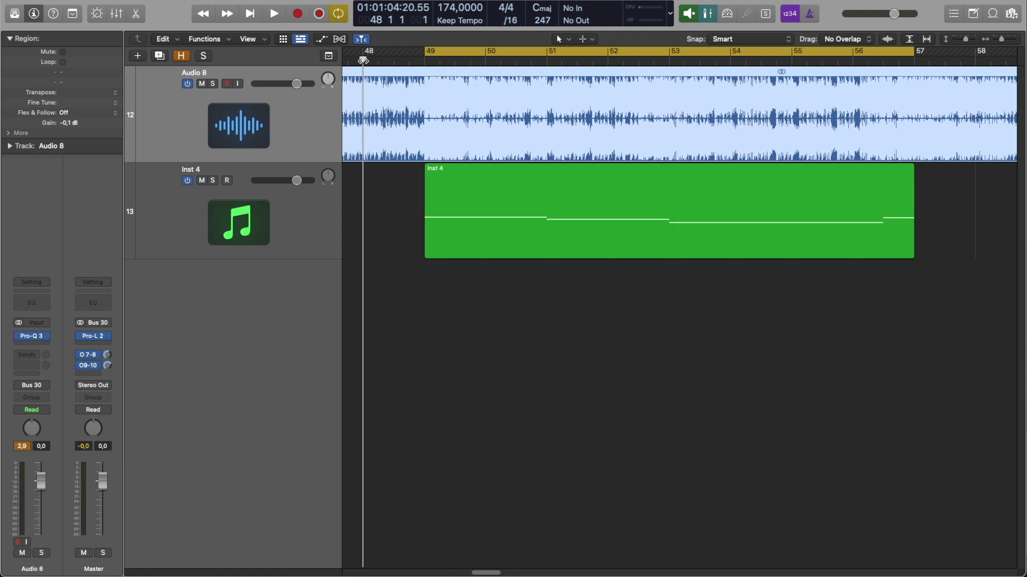
pyautogui.press('space')
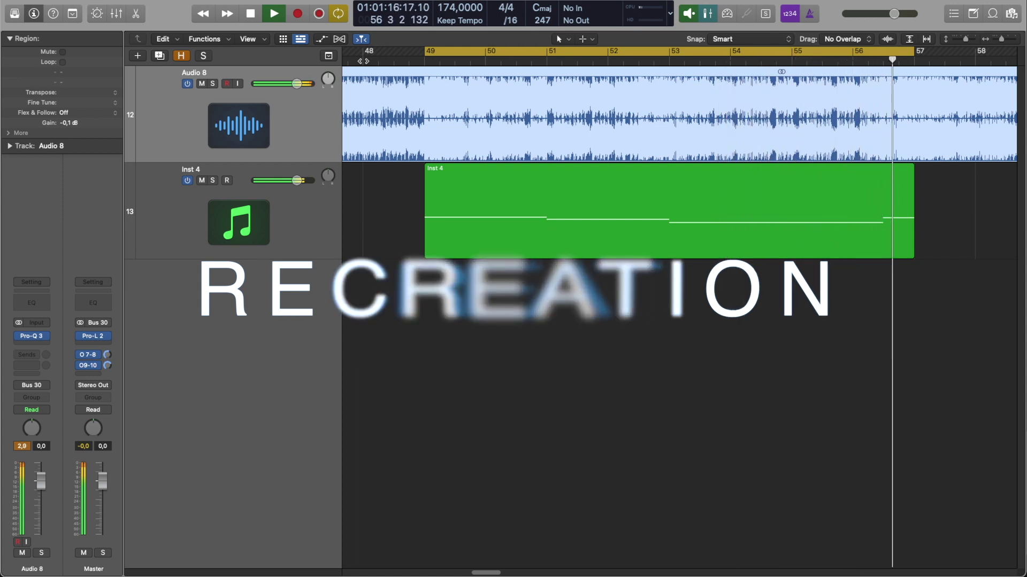
pyautogui.press('space')
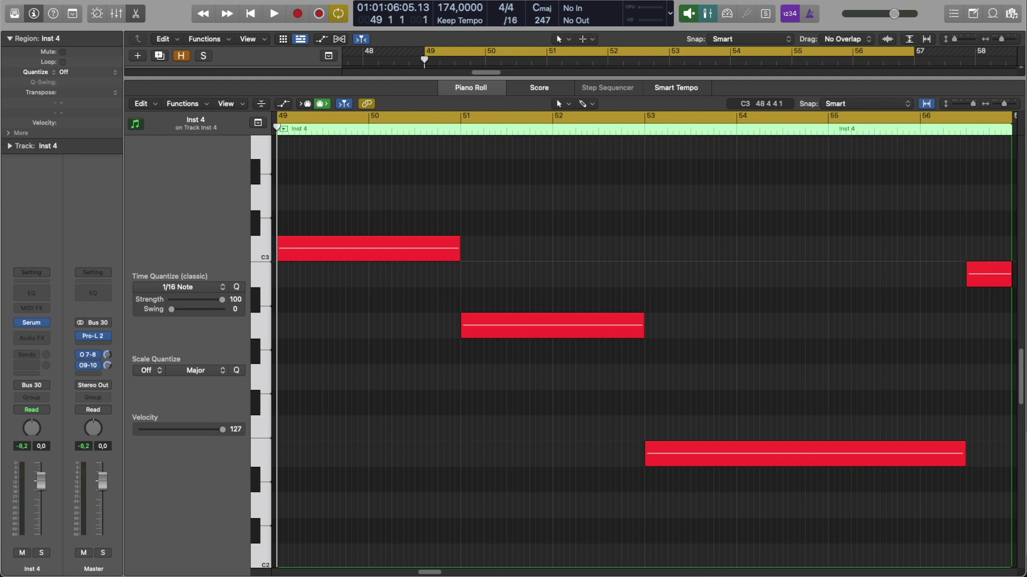
# - Open Serum on the Inst 4 track and set oscillator A to octave -2 with 5 unison voices and reduced detune
pyautogui.click(32, 323)
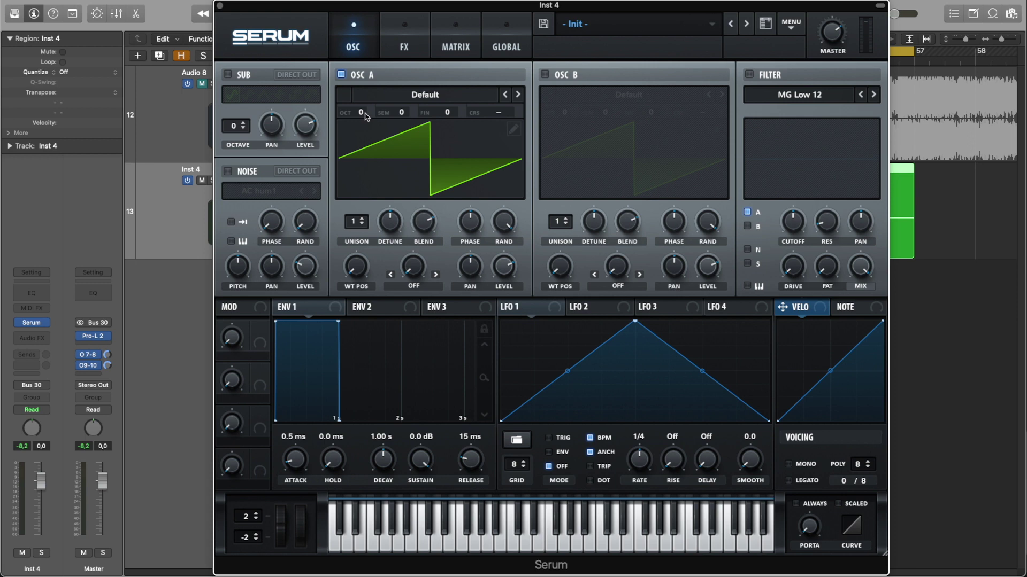
pyautogui.moveTo(365, 115); pyautogui.dragTo(366, 162)
pyautogui.moveTo(355, 226); pyautogui.dragTo(362, 181)
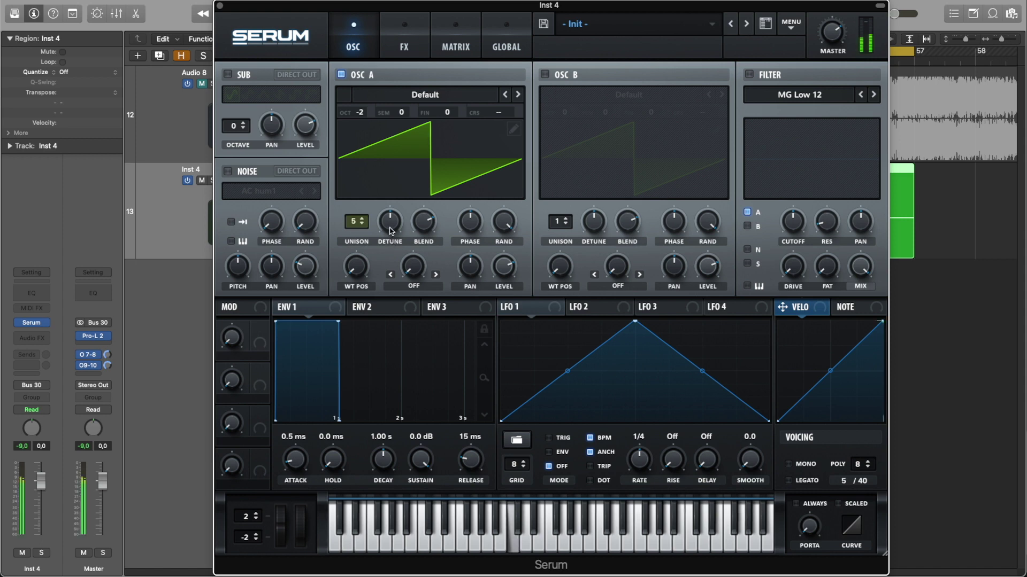
pyautogui.click(392, 235)
pyautogui.moveTo(390, 236); pyautogui.dragTo(393, 253)
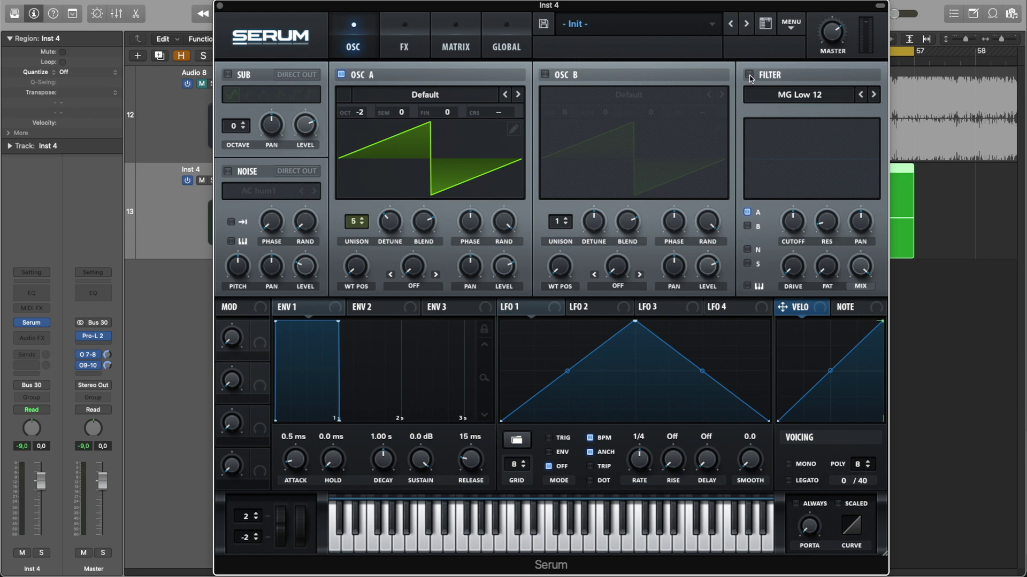
# - Enable the filter as MG Low 18 with a slightly lower cutoff, raised resonance and slightly reduced mix
pyautogui.click(749, 75)
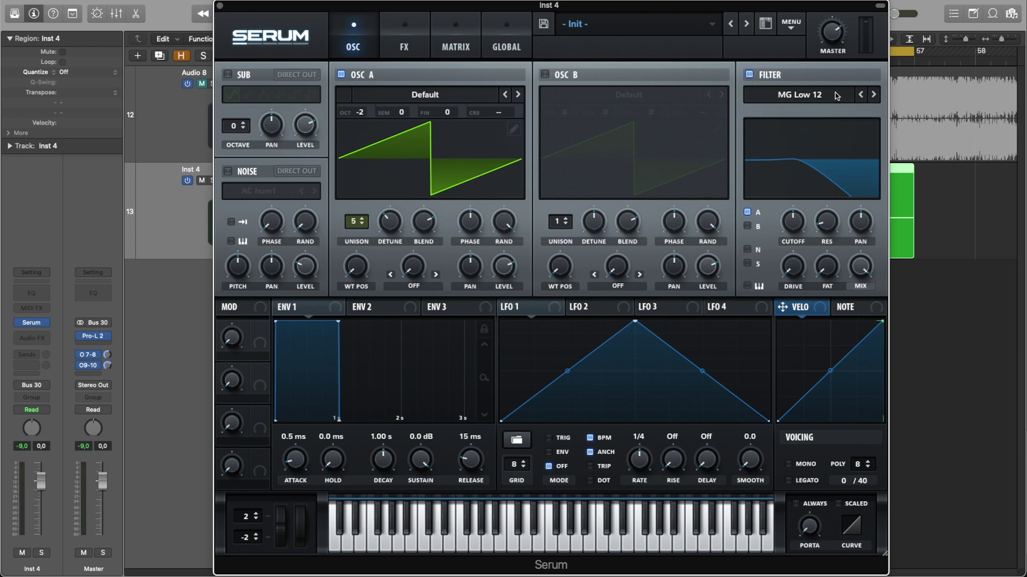
pyautogui.click(874, 95)
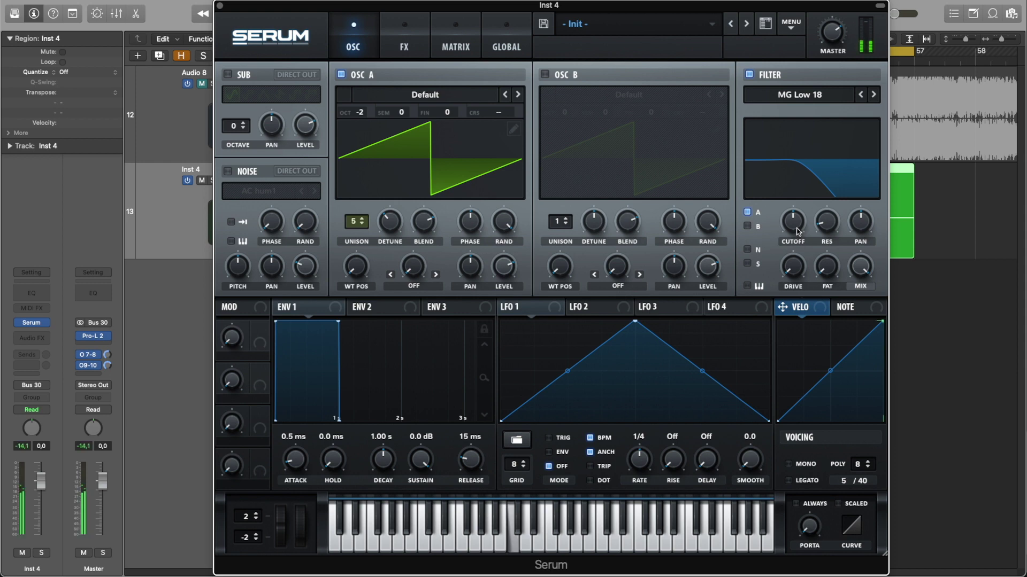
pyautogui.moveTo(798, 230); pyautogui.dragTo(798, 240)
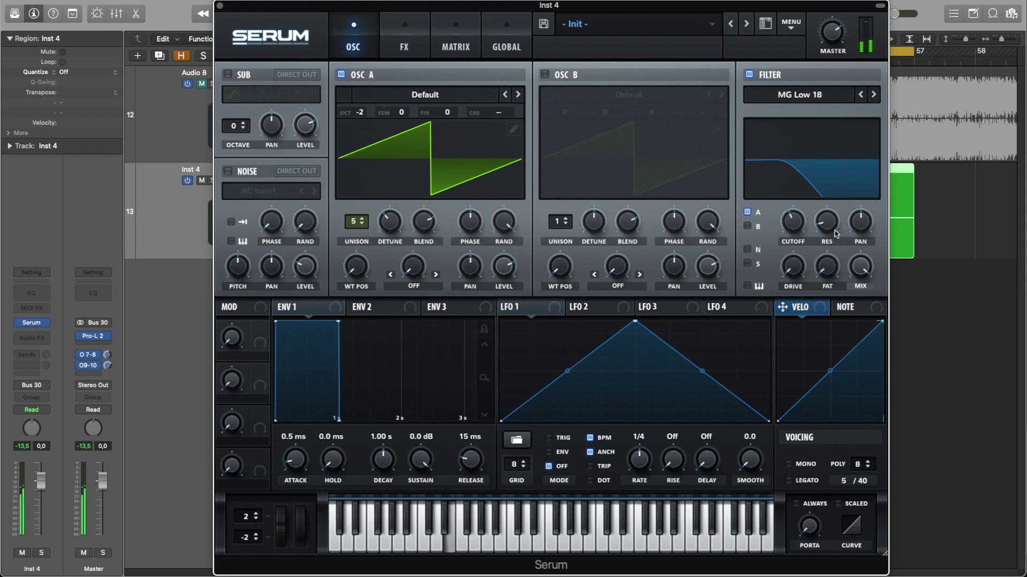
pyautogui.moveTo(834, 224)
pyautogui.moveTo(835, 223); pyautogui.dragTo(831, 194)
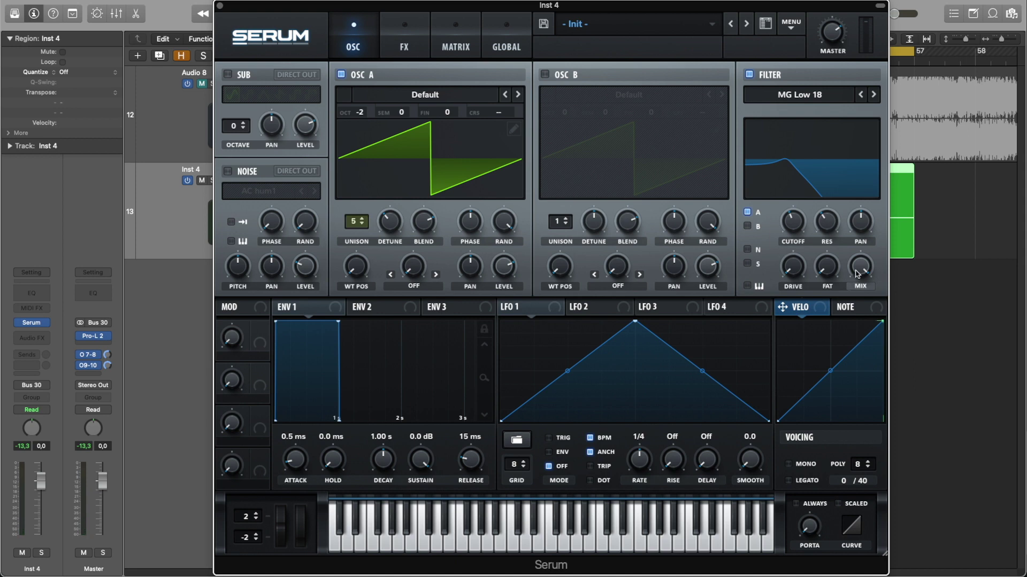
pyautogui.moveTo(858, 275); pyautogui.dragTo(855, 276)
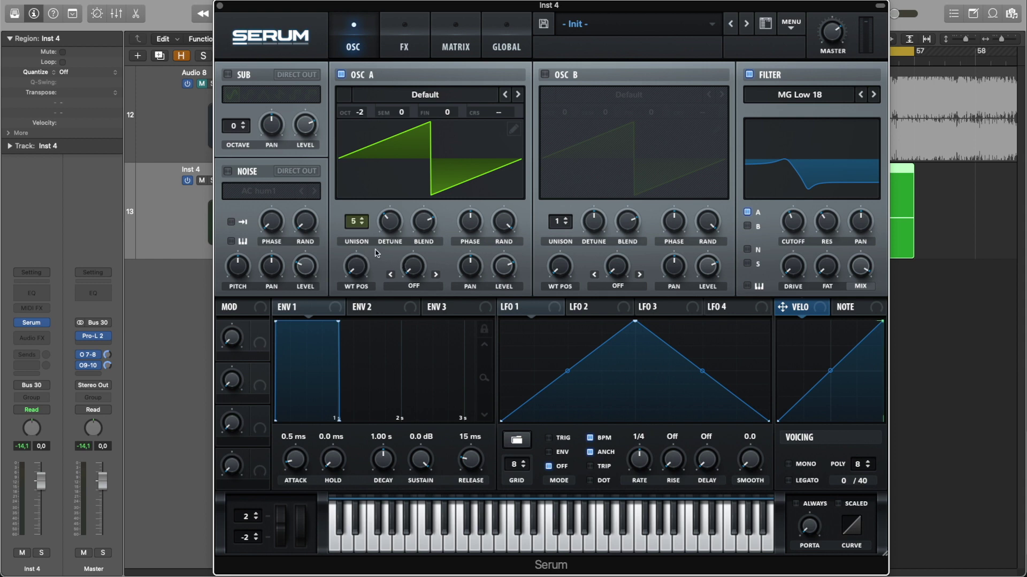
# - Remove the first harmonic (Bin 1) from oscillator A's wavetable in the table editor
pyautogui.click(515, 129)
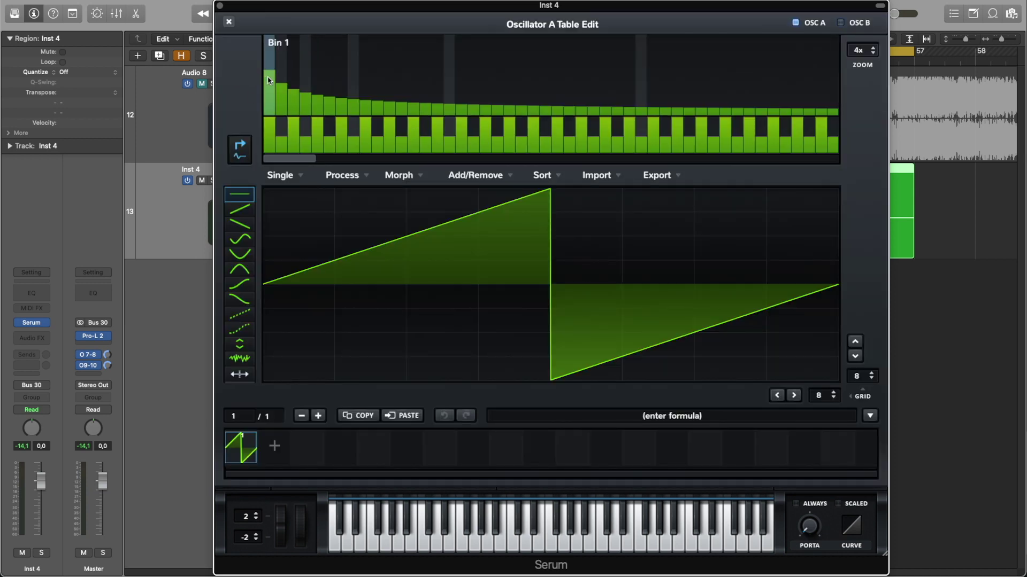
pyautogui.moveTo(264, 81); pyautogui.dragTo(266, 129)
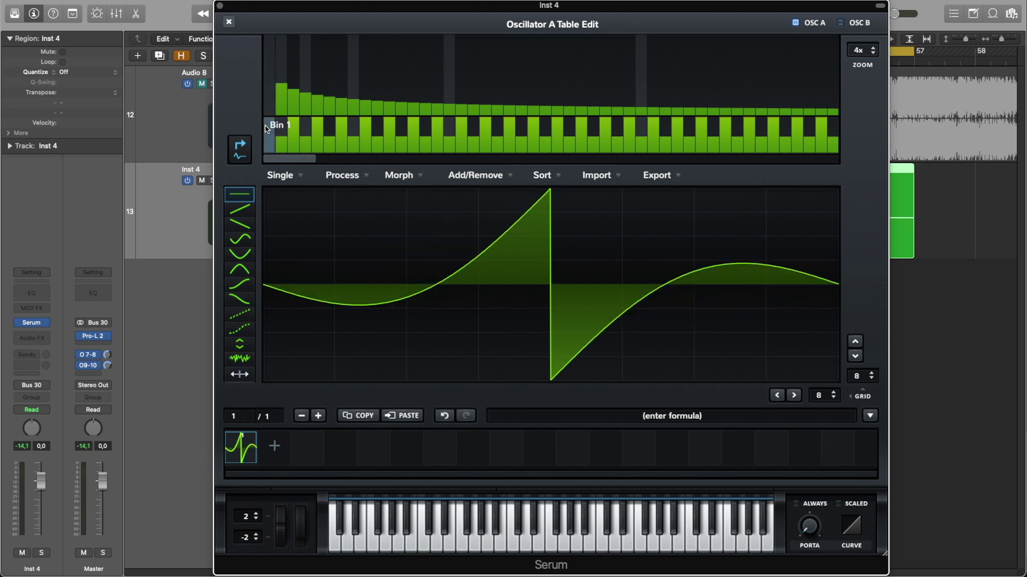
pyautogui.click(229, 21)
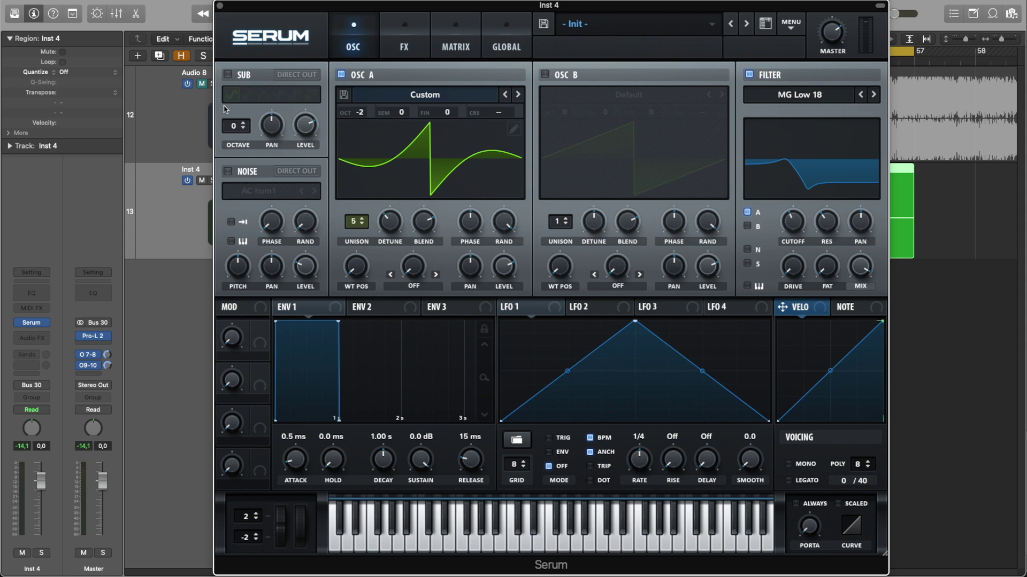
# - Enable the sine sub oscillator at octave -2 and raise its level
pyautogui.click(228, 75)
pyautogui.moveTo(238, 128); pyautogui.dragTo(240, 143)
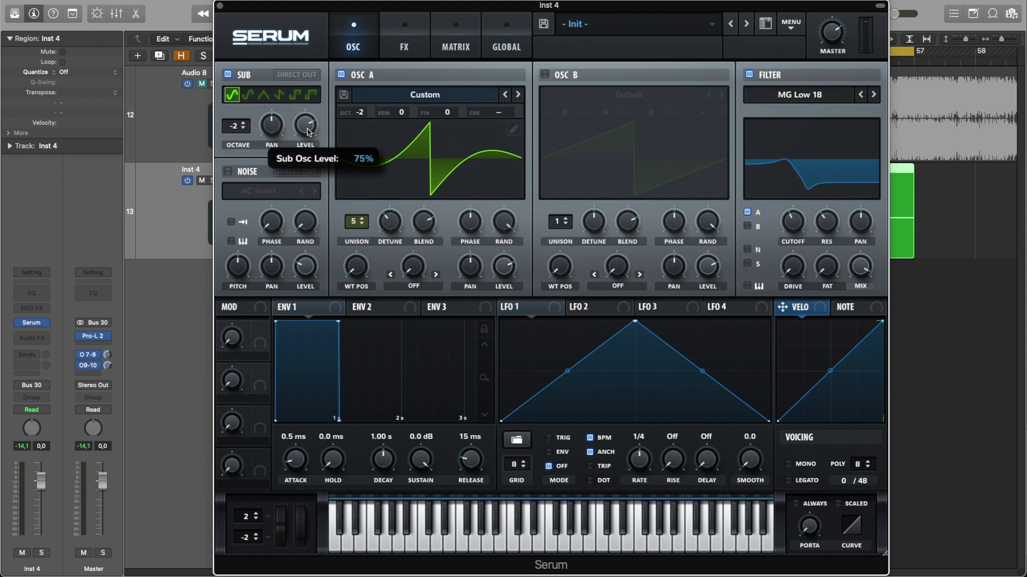
pyautogui.moveTo(308, 132); pyautogui.dragTo(308, 130)
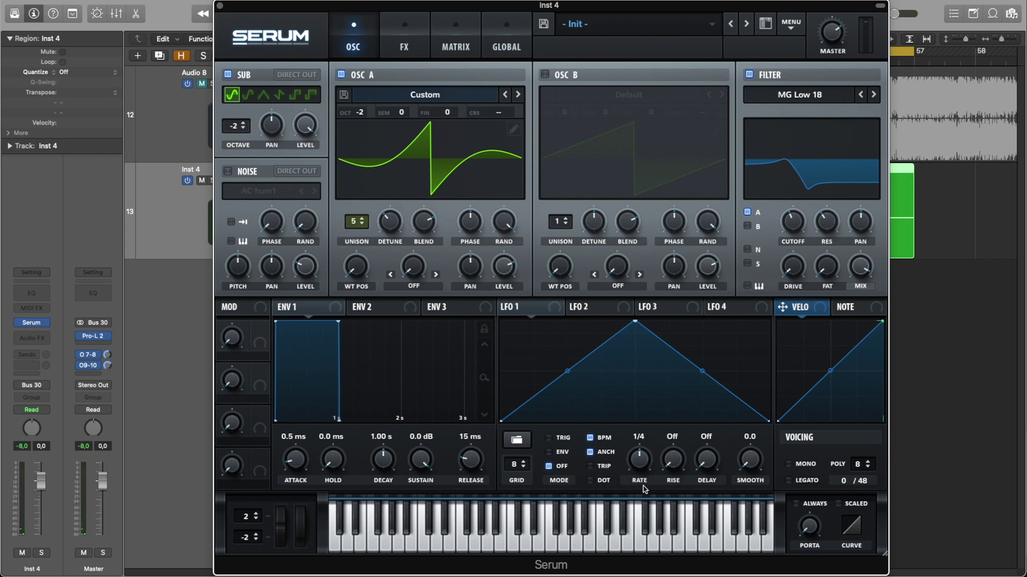
# - Set LFO 1's rate to bar and shape raised endpoints, an early curved rise, and a plateau dropping to a low point past mid-cycle
pyautogui.moveTo(640, 464); pyautogui.dragTo(640, 478)
pyautogui.moveTo(502, 418); pyautogui.dragTo(502, 397)
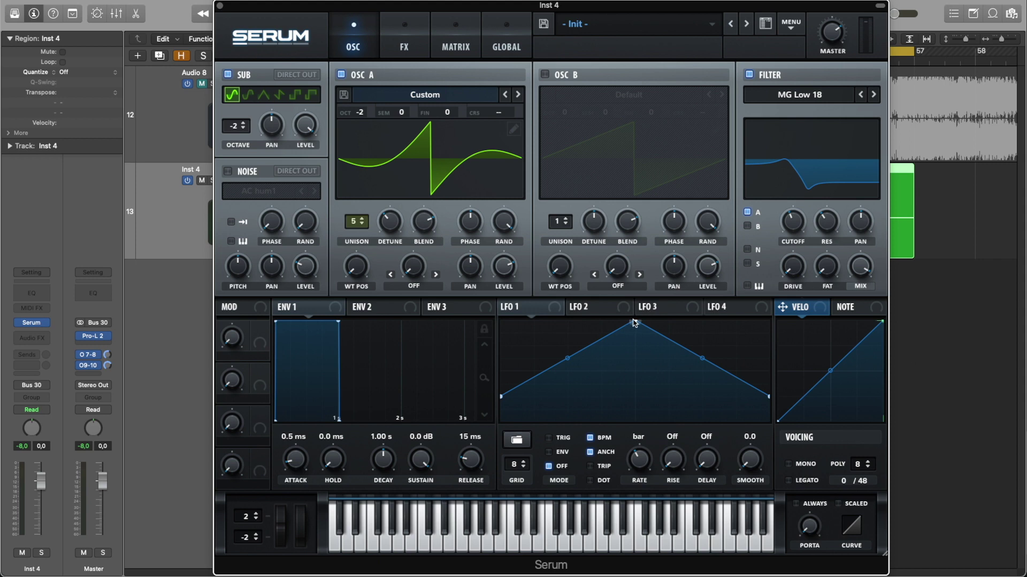
pyautogui.moveTo(631, 321); pyautogui.dragTo(534, 321)
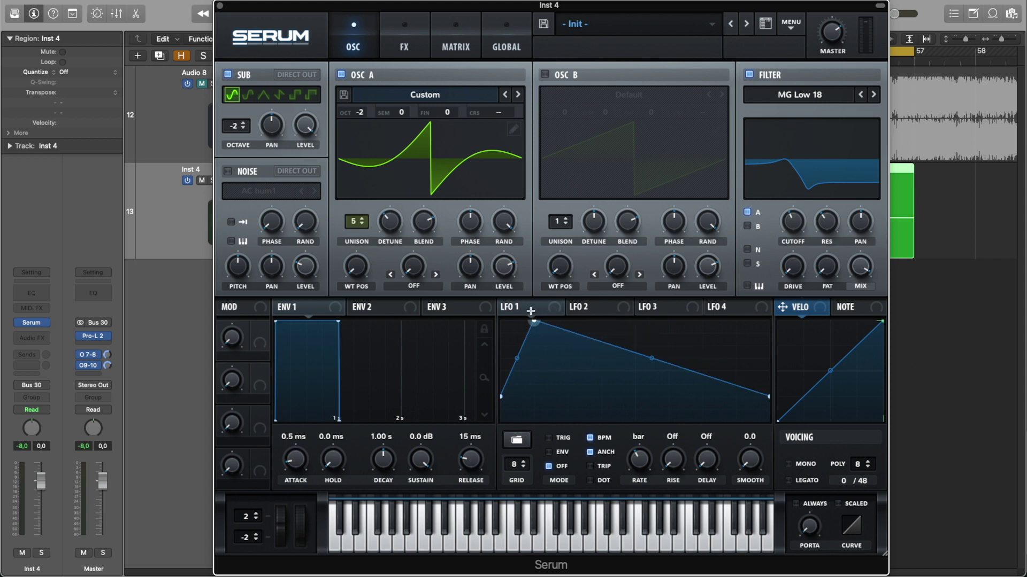
pyautogui.doubleClick(708, 381)
pyautogui.moveTo(708, 380); pyautogui.dragTo(670, 391)
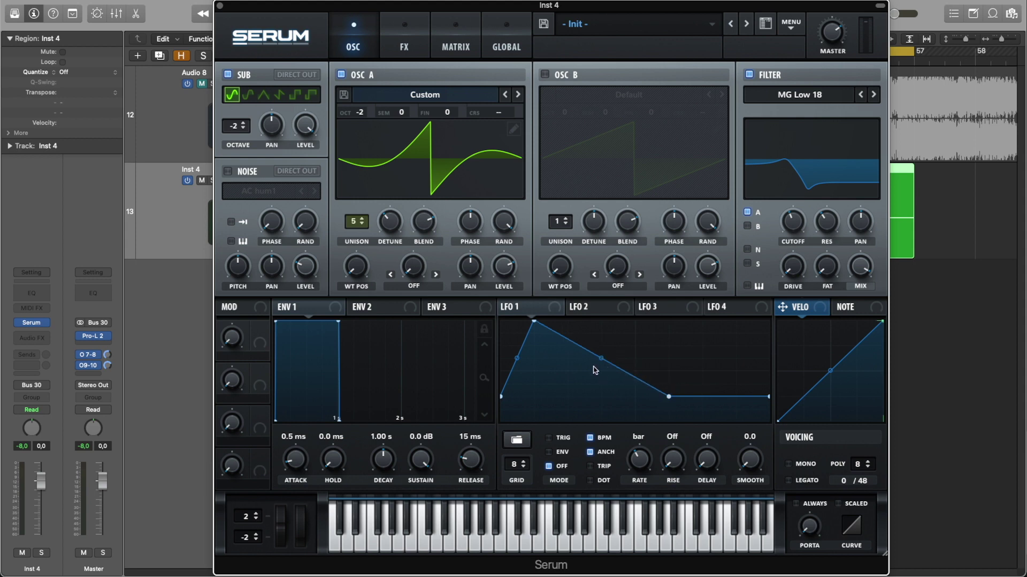
pyautogui.moveTo(600, 355); pyautogui.dragTo(607, 276)
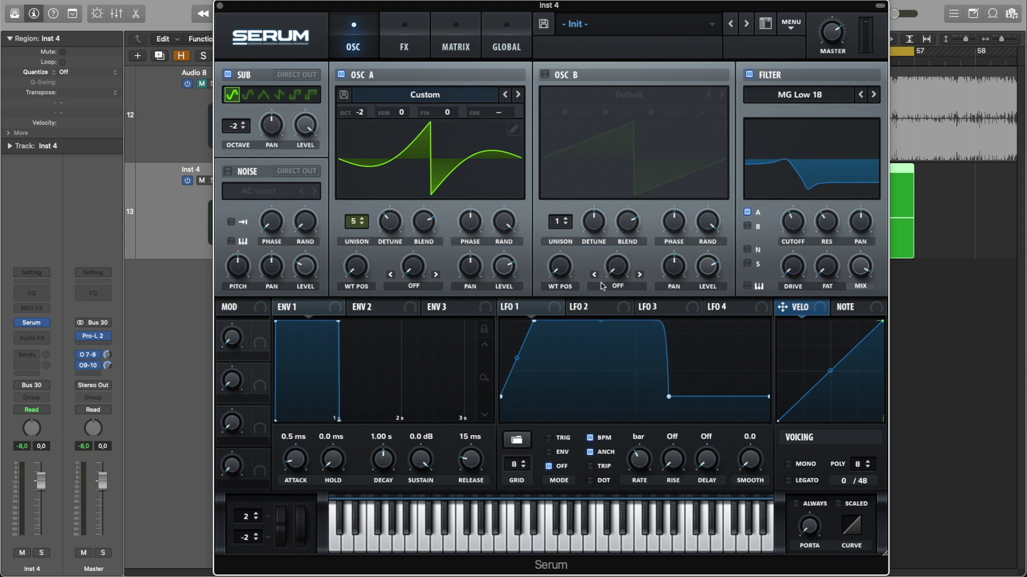
pyautogui.moveTo(516, 357); pyautogui.dragTo(520, 381)
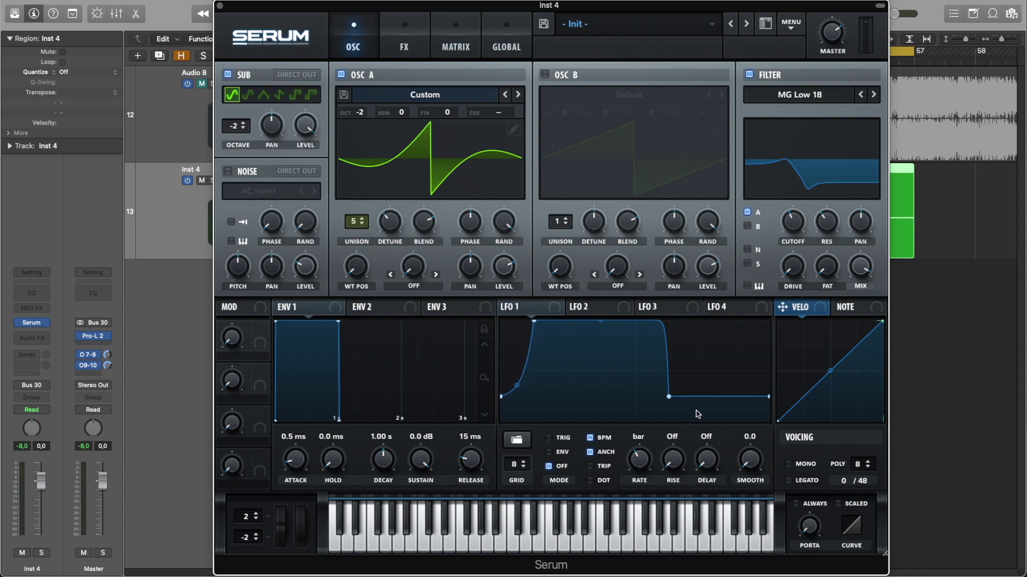
# - Add a second full-height peak near the end of LFO 1's shape, with curved rise and fall
pyautogui.doubleClick(712, 327)
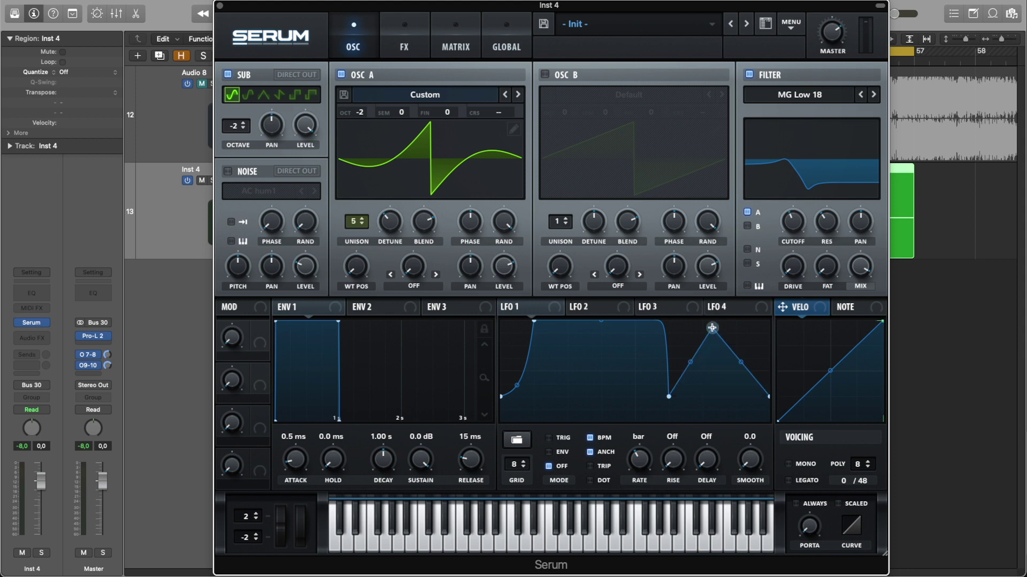
pyautogui.moveTo(712, 327); pyautogui.dragTo(702, 321)
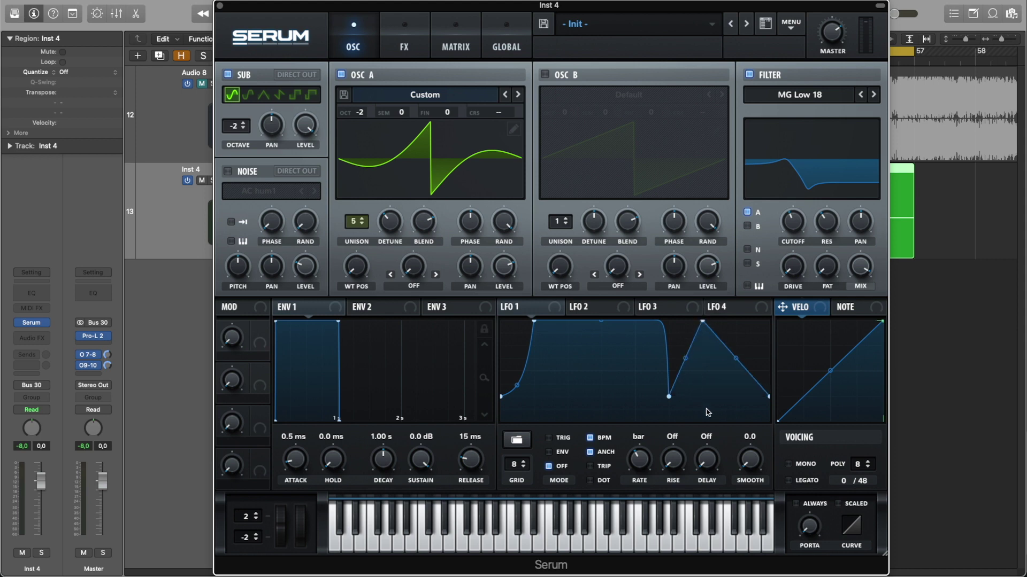
pyautogui.moveTo(686, 359); pyautogui.dragTo(744, 337)
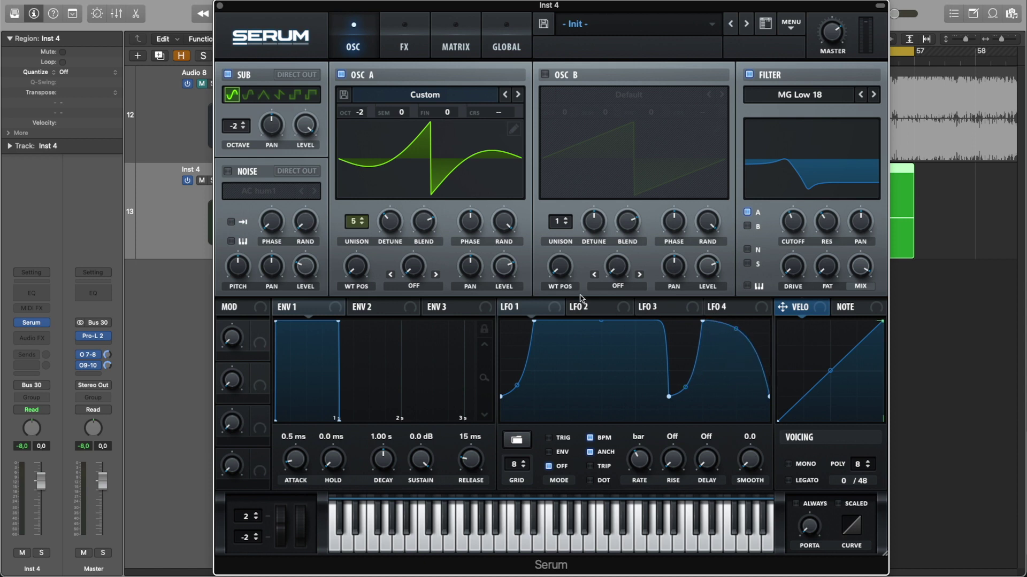
# - Turn oscillator A's level fully down, assign LFO 1 to it and adjust the modulation depth
pyautogui.moveTo(500, 273); pyautogui.dragTo(499, 470)
pyautogui.moveTo(554, 308); pyautogui.dragTo(502, 266)
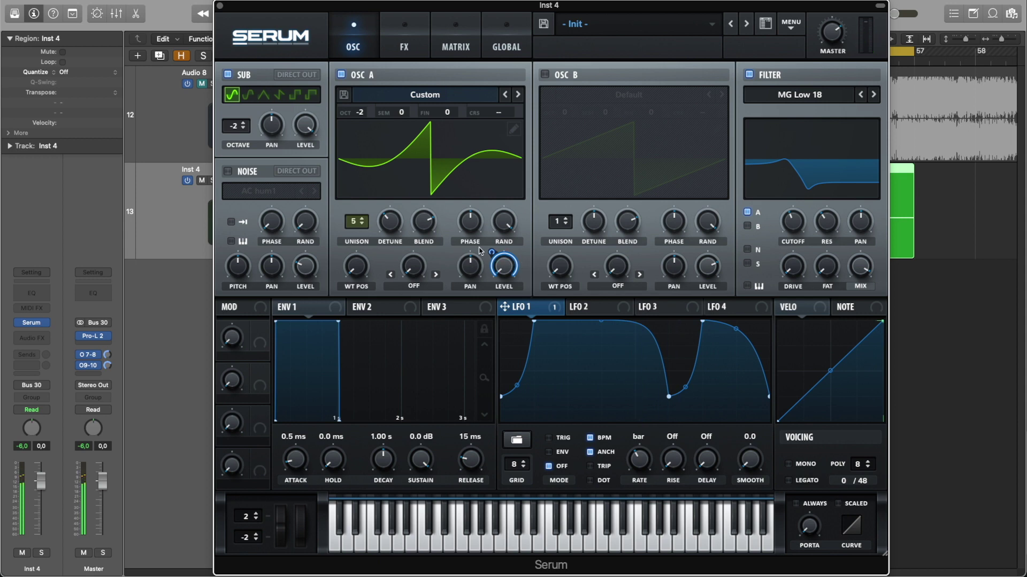
pyautogui.moveTo(491, 252); pyautogui.dragTo(494, 260)
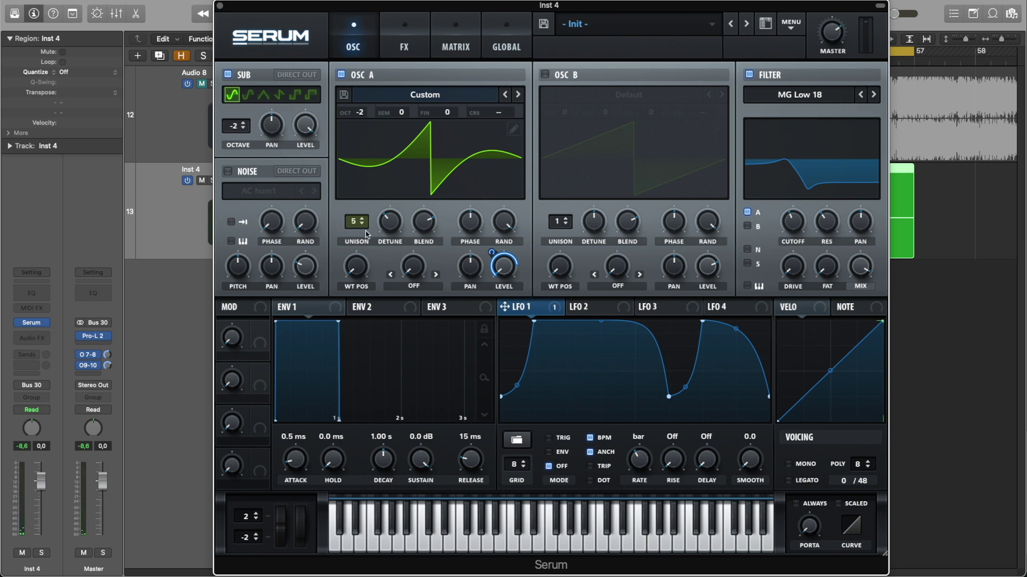
# - Reduce oscillator A's unison width in the global settings and return to the oscillator view
pyautogui.click(518, 40)
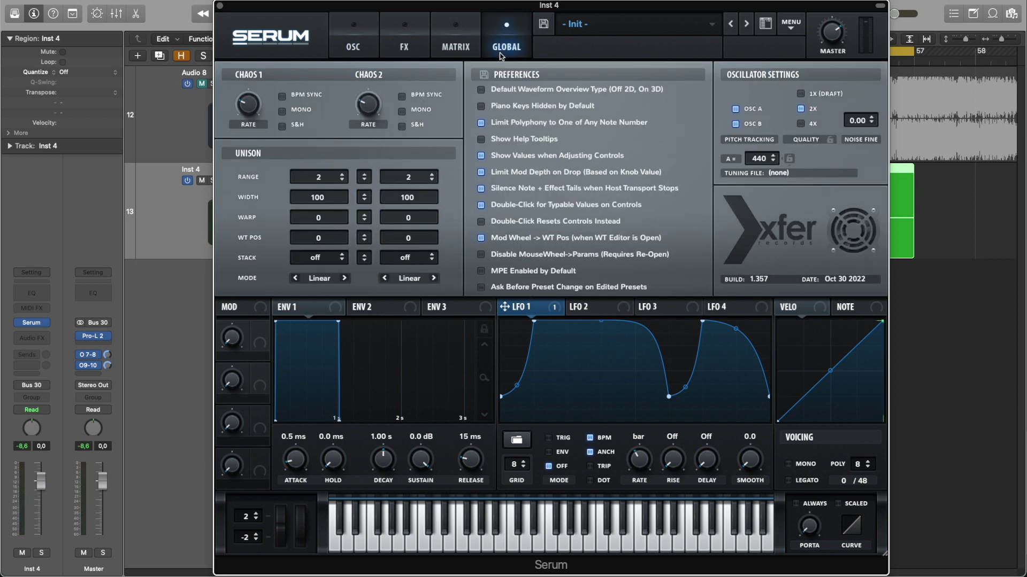
pyautogui.moveTo(328, 201); pyautogui.dragTo(345, 317)
pyautogui.click(356, 46)
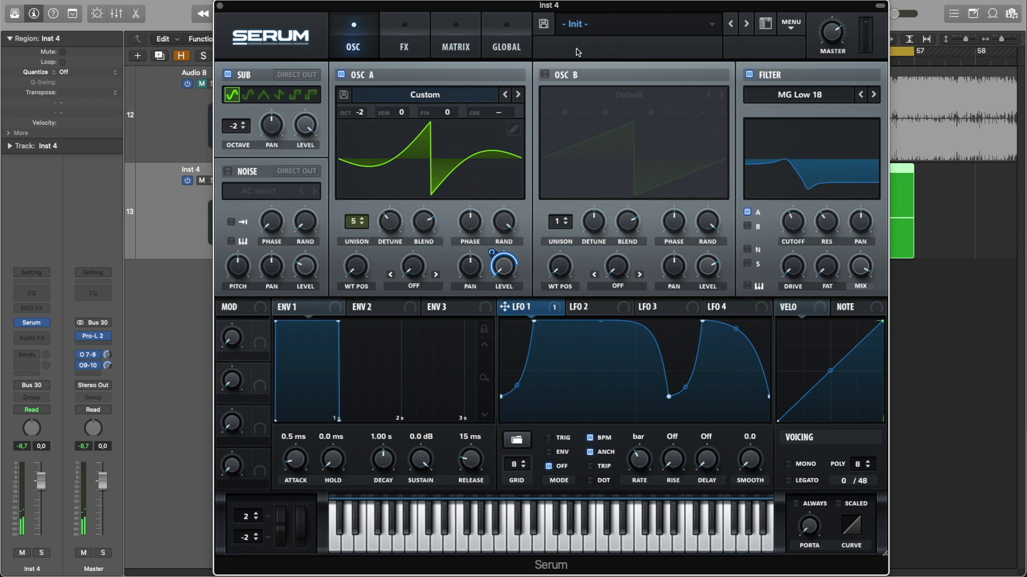
# - Set LFO 2 to trigger mode with a 1/2 rate and assign it to the filter cutoff
pyautogui.click(609, 312)
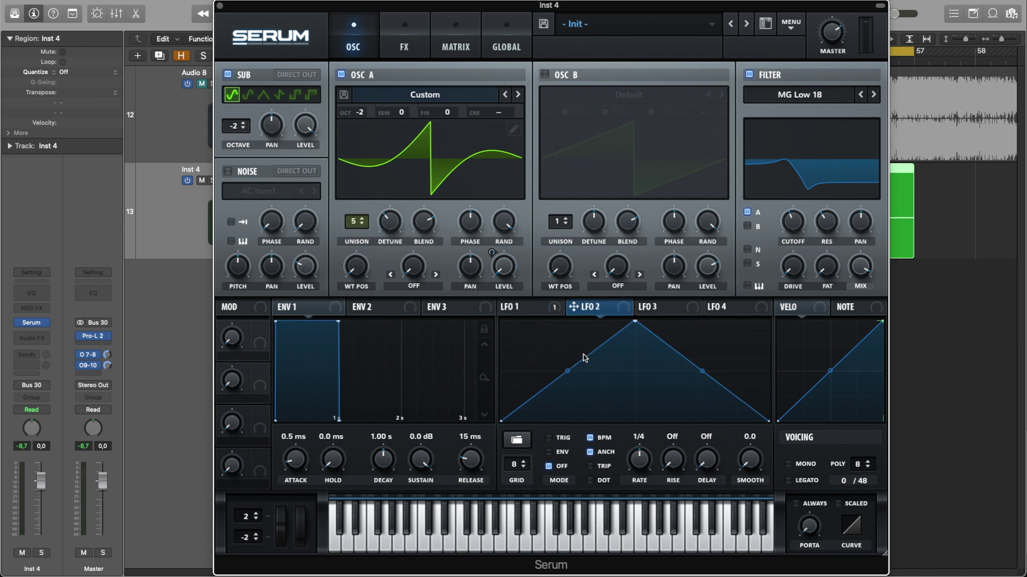
pyautogui.click(549, 438)
pyautogui.moveTo(640, 470); pyautogui.dragTo(638, 478)
pyautogui.moveTo(623, 314); pyautogui.dragTo(772, 231)
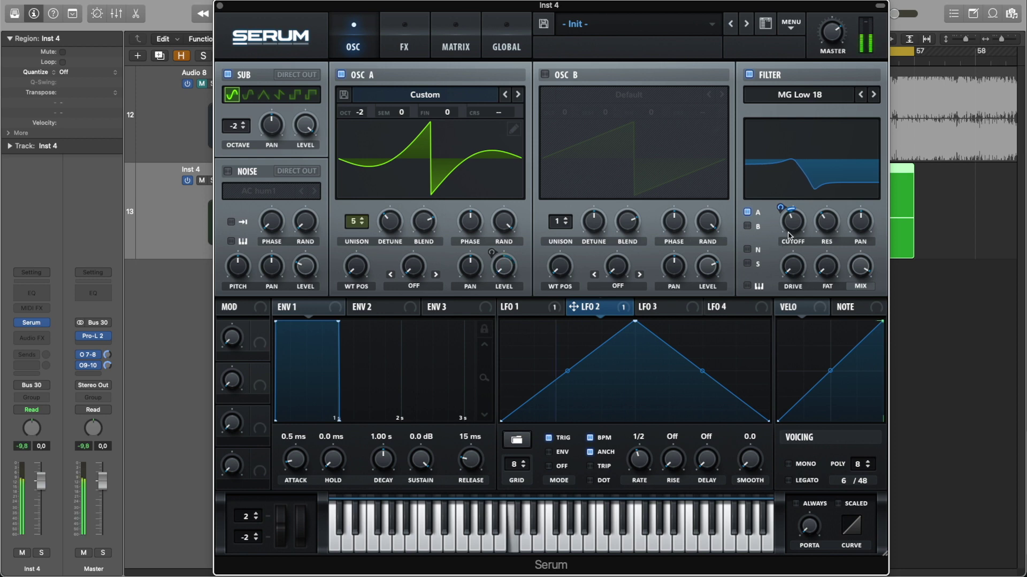
pyautogui.moveTo(794, 230)
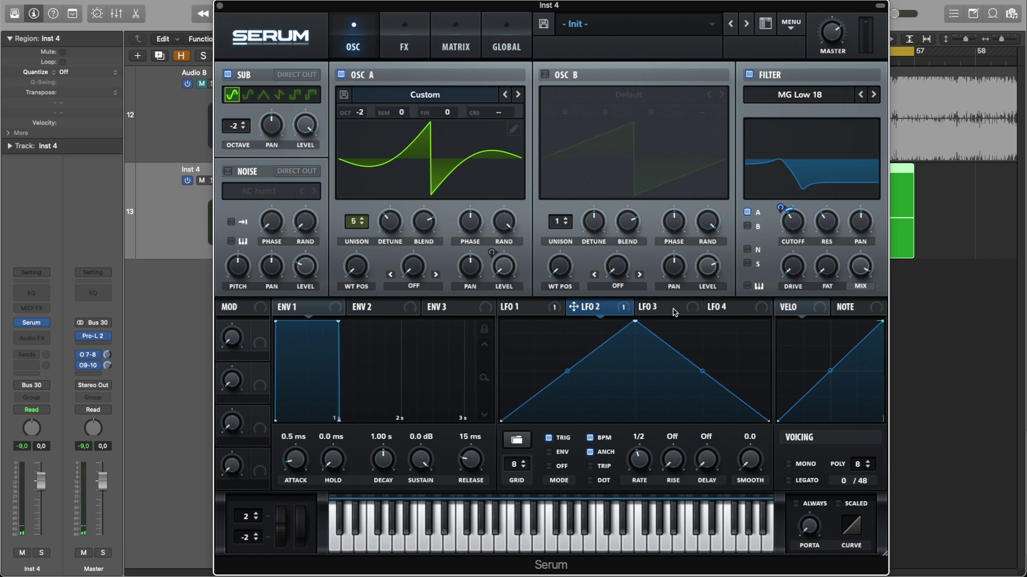
# - Assign LFO 2 to the filter resonance as well and switch the voicing to mono
pyautogui.moveTo(619, 311); pyautogui.dragTo(804, 247)
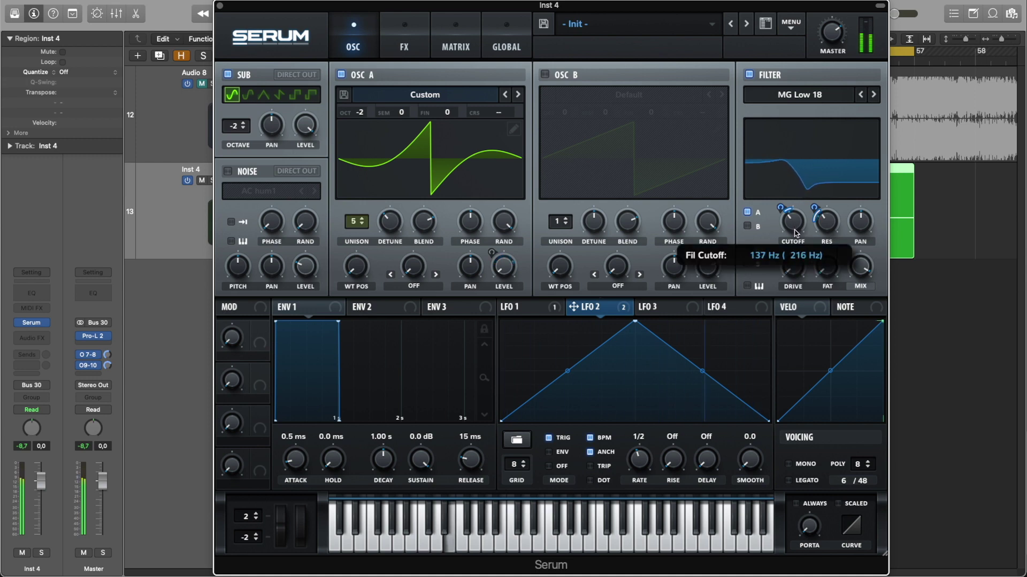
pyautogui.moveTo(827, 232)
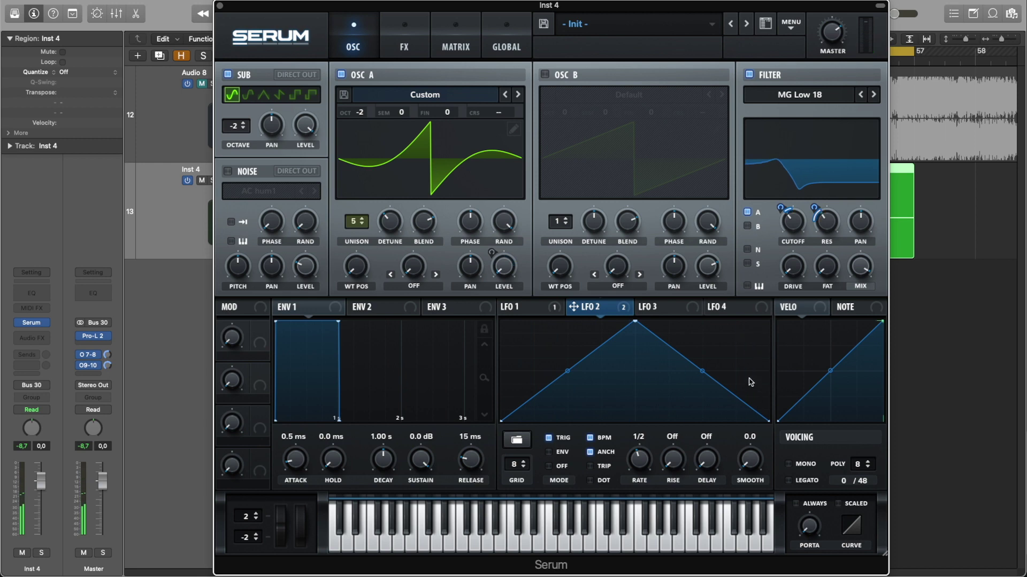
pyautogui.click(789, 464)
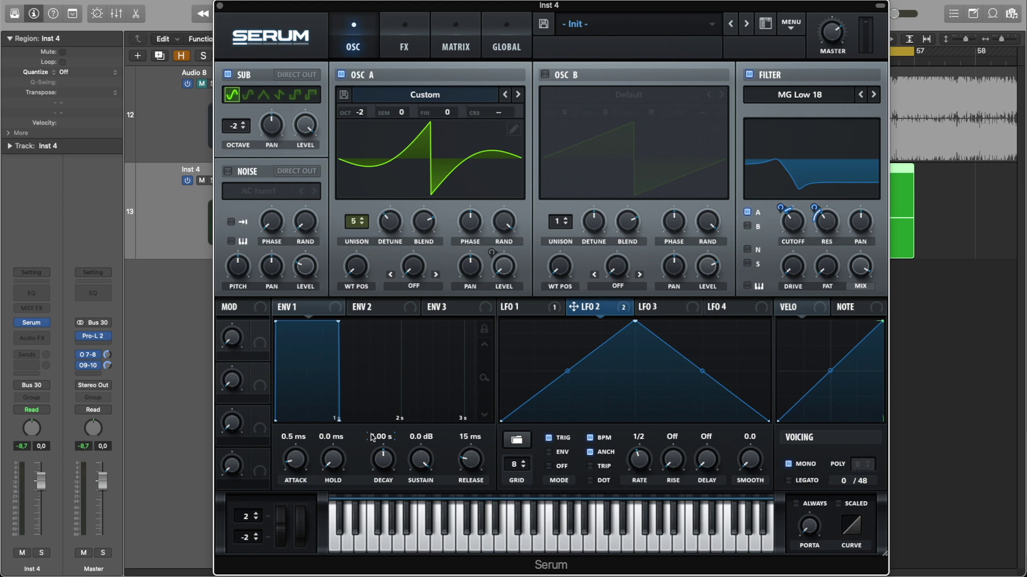
# - Set envelope 1's attack to 22 ms and enable Tube distortion in the effects with its drive at about 91%
pyautogui.moveTo(298, 463); pyautogui.dragTo(303, 452)
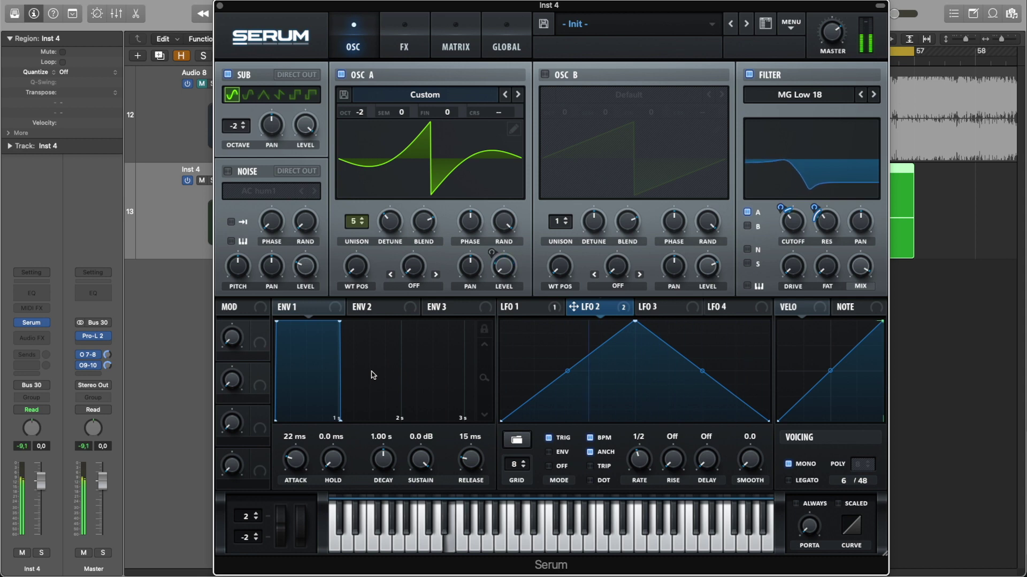
pyautogui.click(404, 47)
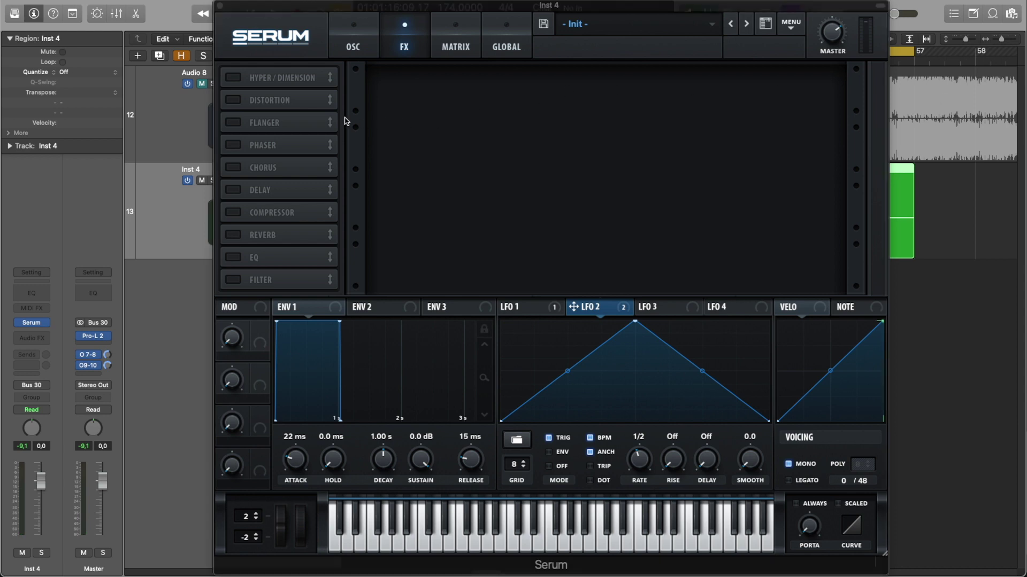
pyautogui.click(233, 101)
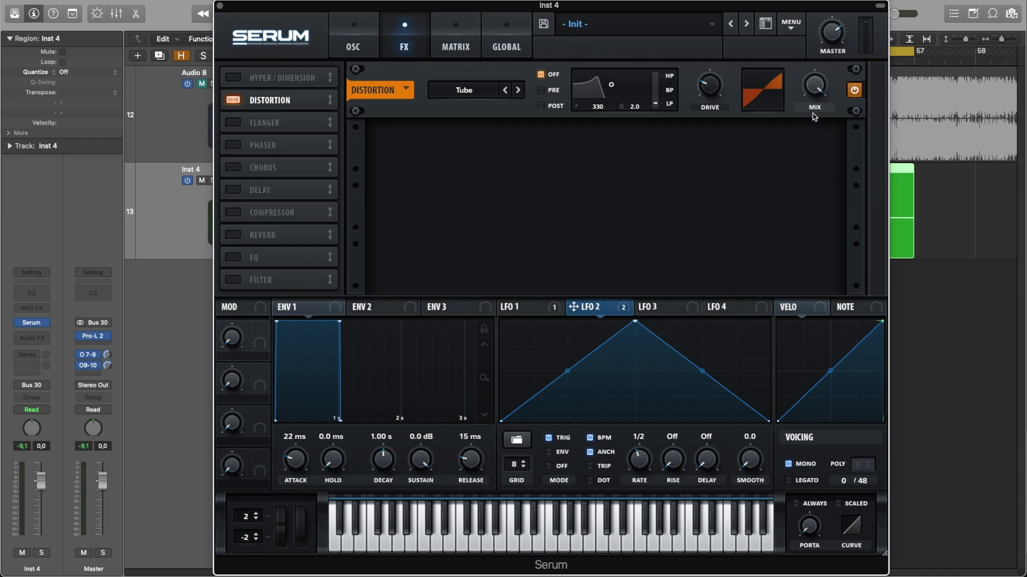
pyautogui.moveTo(710, 85); pyautogui.dragTo(710, 42)
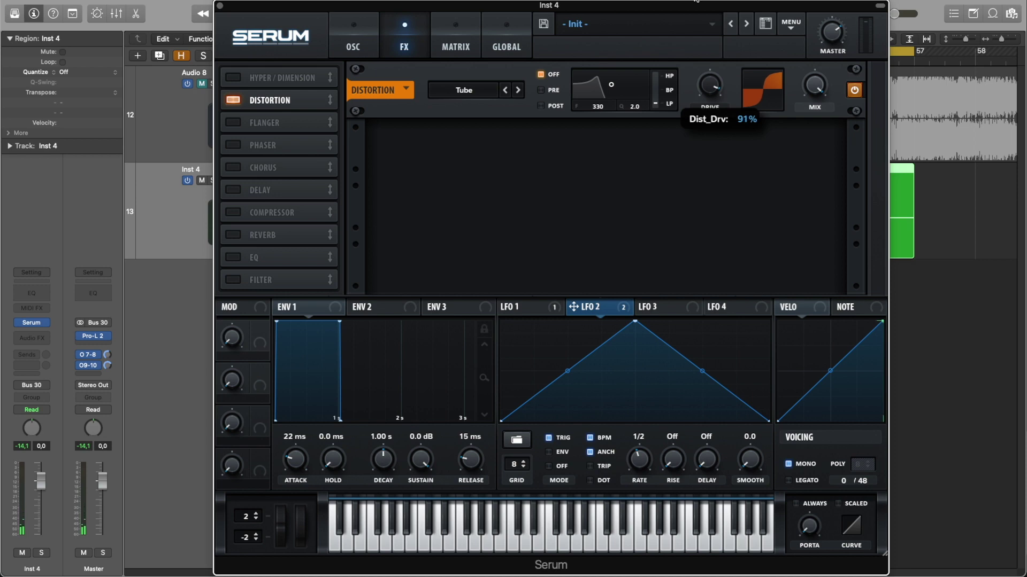
pyautogui.moveTo(695, 0); pyautogui.dragTo(695, 4)
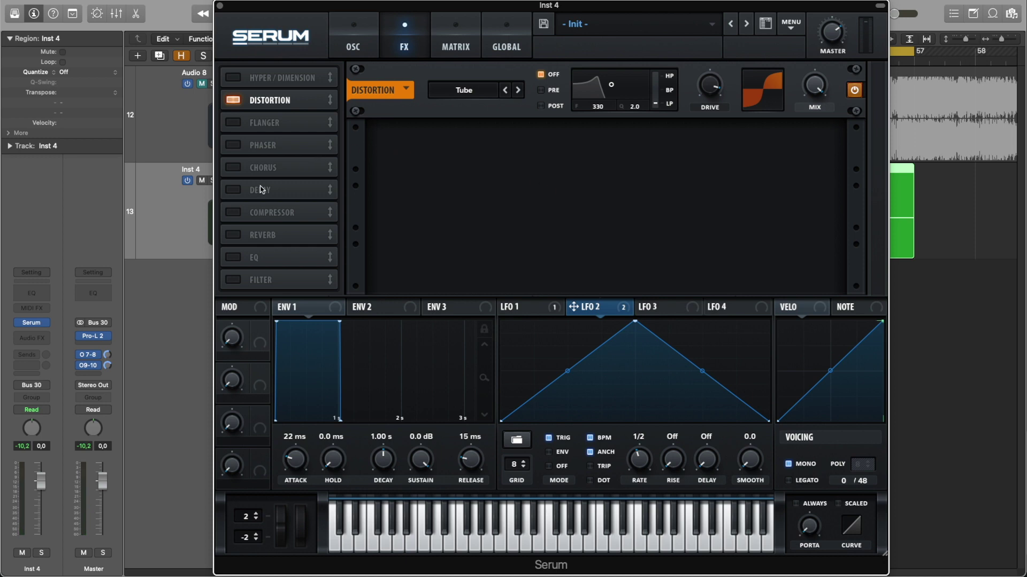
# - Enable the compressor effect in multiband mode and set its threshold to about -17.4 dB
pyautogui.click(233, 213)
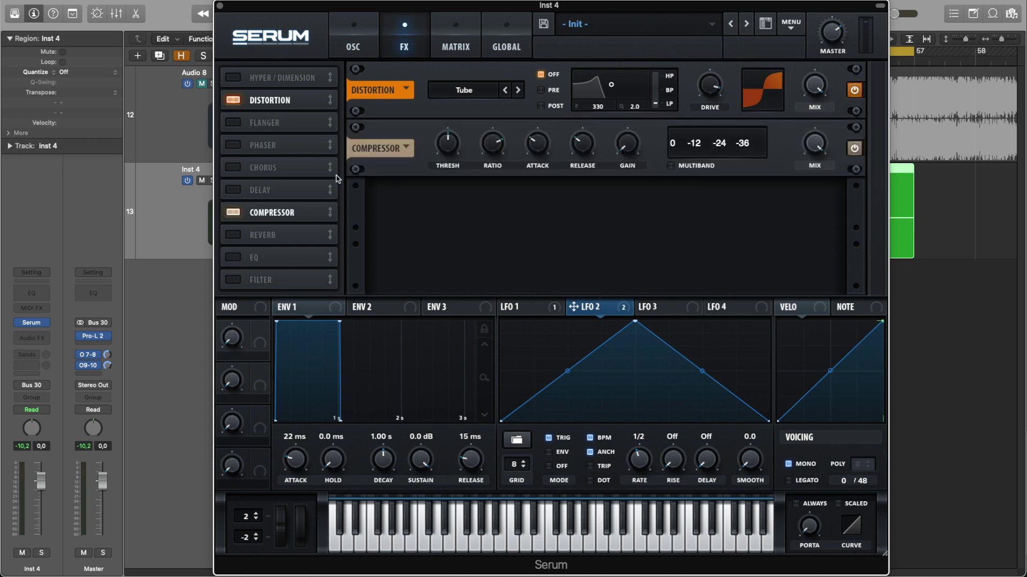
pyautogui.click(670, 166)
pyautogui.moveTo(720, 157); pyautogui.dragTo(563, 131)
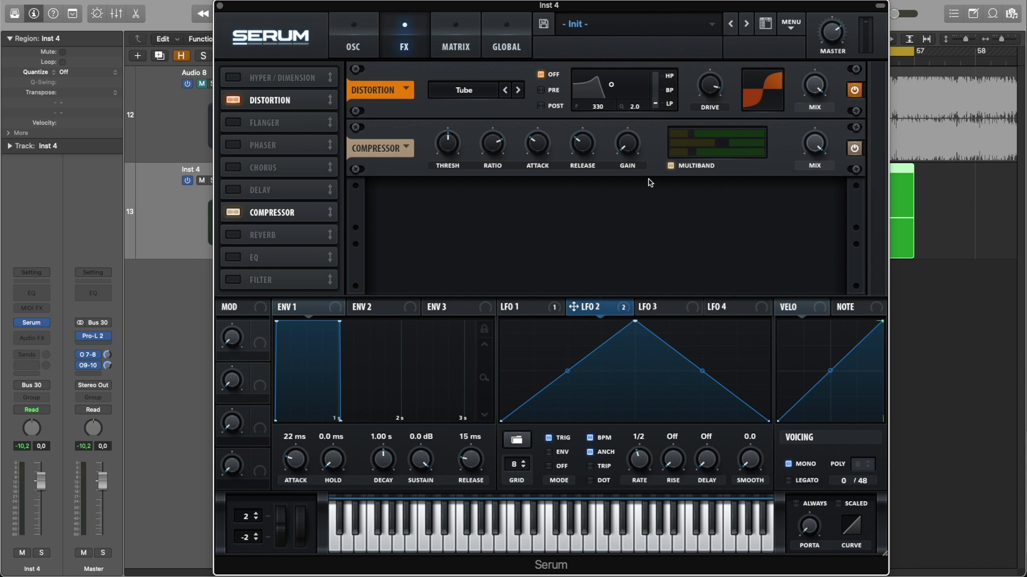
pyautogui.press('space')
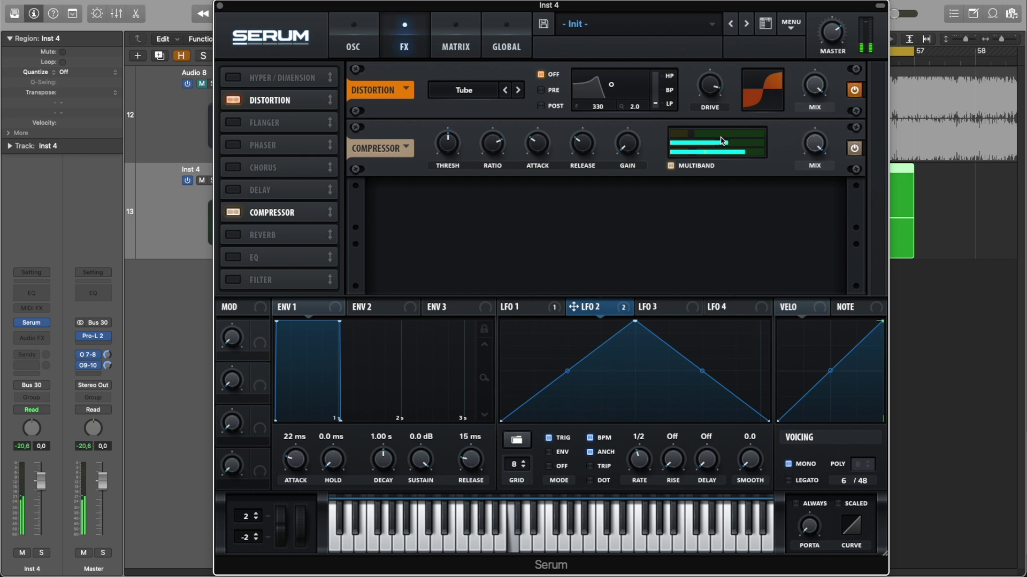
pyautogui.moveTo(737, 147)
pyautogui.moveTo(737, 147); pyautogui.dragTo(760, 145)
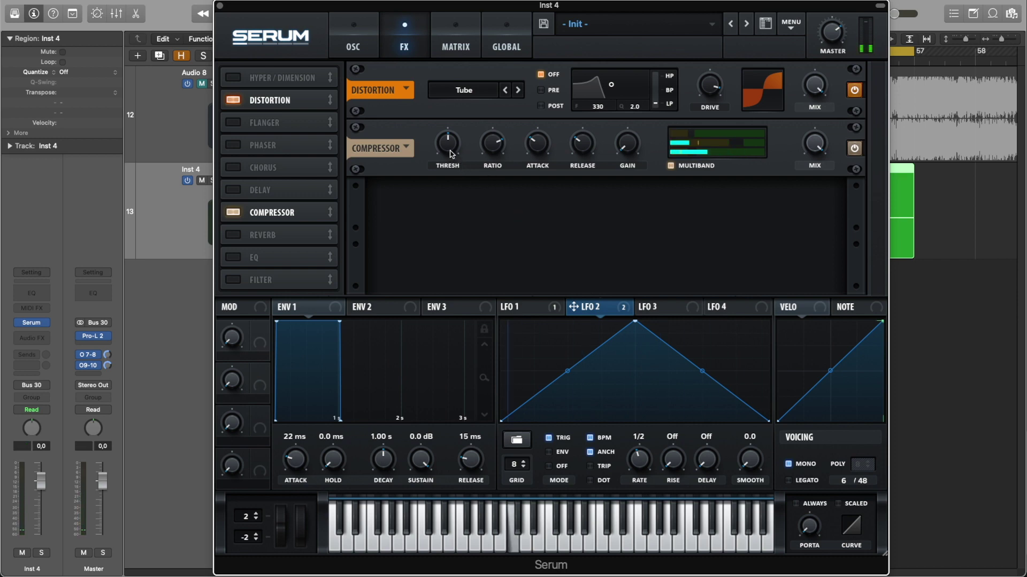
pyautogui.moveTo(451, 154); pyautogui.dragTo(452, 157)
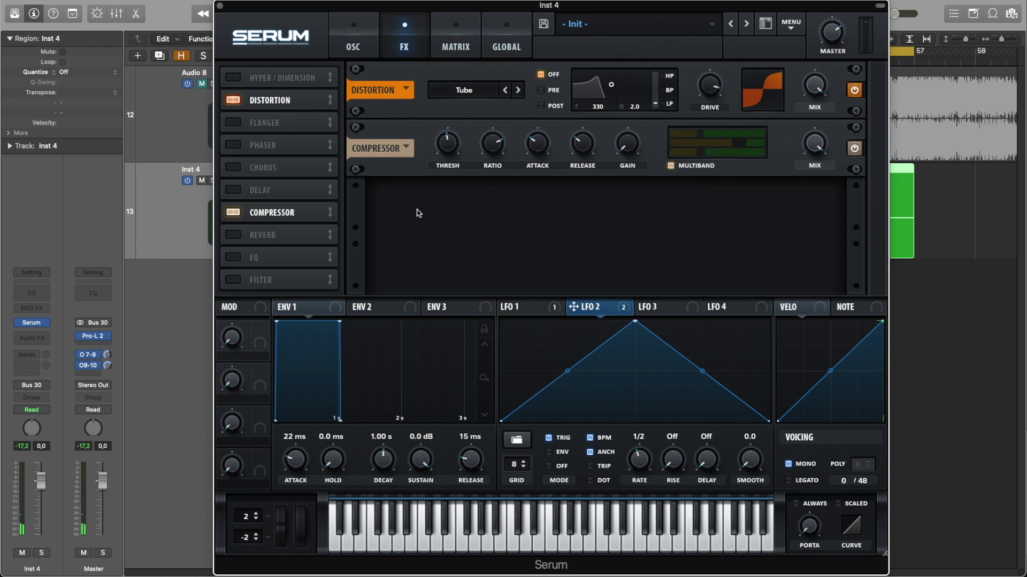
# - Add an MG Low 18 filter effect directly after the compressor, raising its cutoff and drive and slightly lowering its mix
pyautogui.click(233, 281)
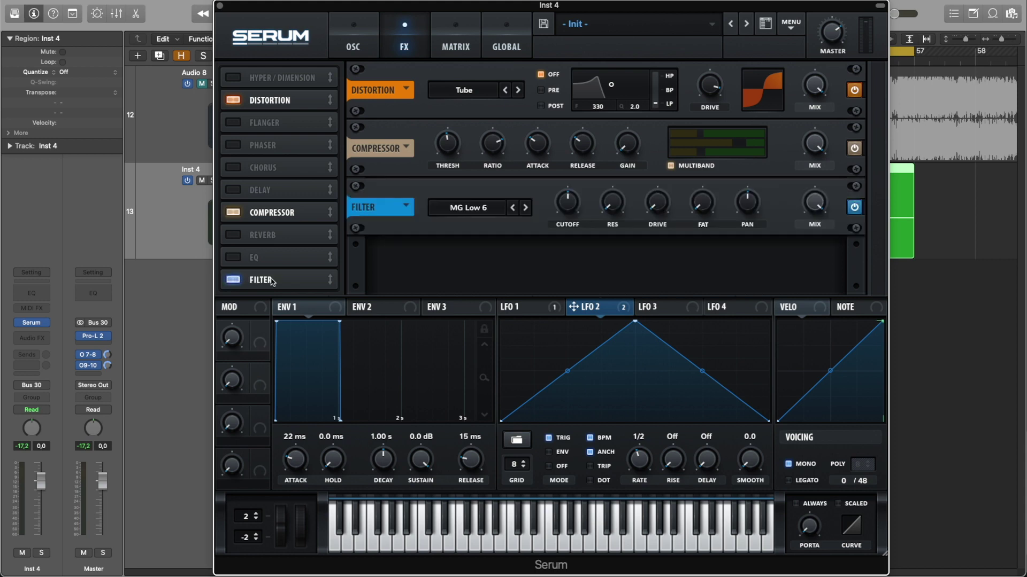
pyautogui.moveTo(272, 282); pyautogui.dragTo(302, 231)
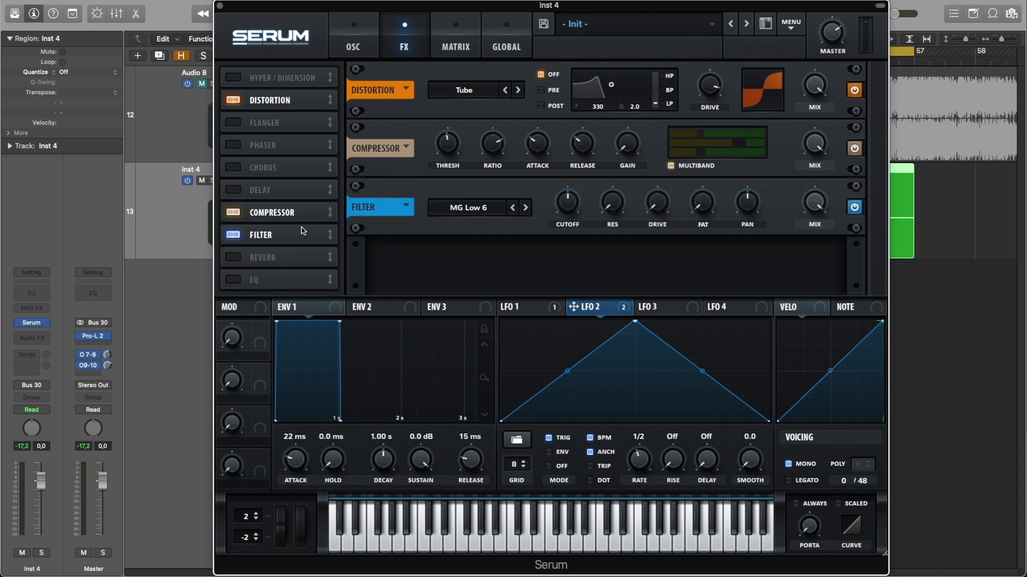
pyautogui.click(527, 209)
pyautogui.moveTo(567, 210); pyautogui.dragTo(566, 176)
pyautogui.moveTo(819, 209); pyautogui.dragTo(819, 216)
pyautogui.moveTo(662, 213)
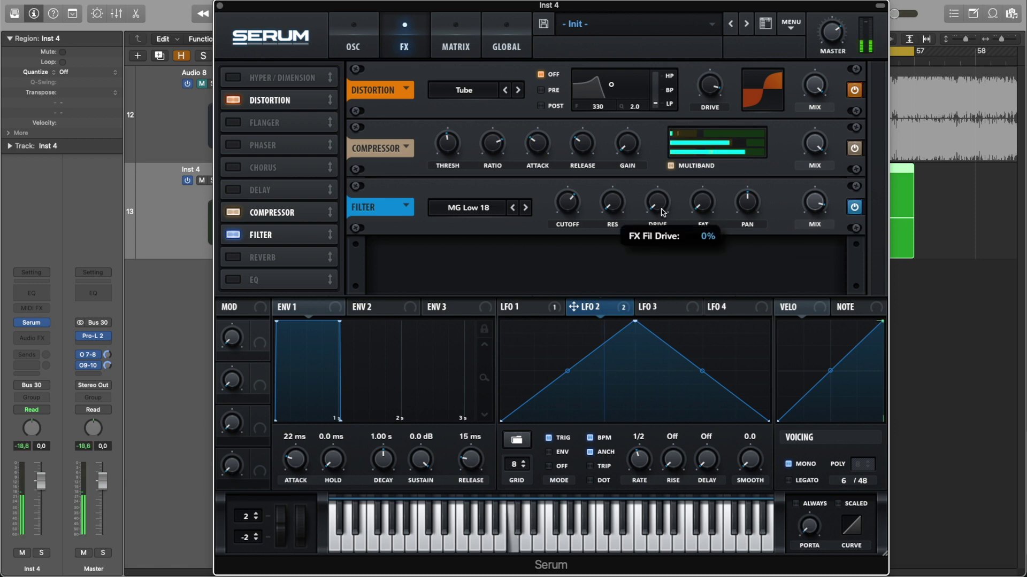
pyautogui.moveTo(662, 213); pyautogui.dragTo(663, 203)
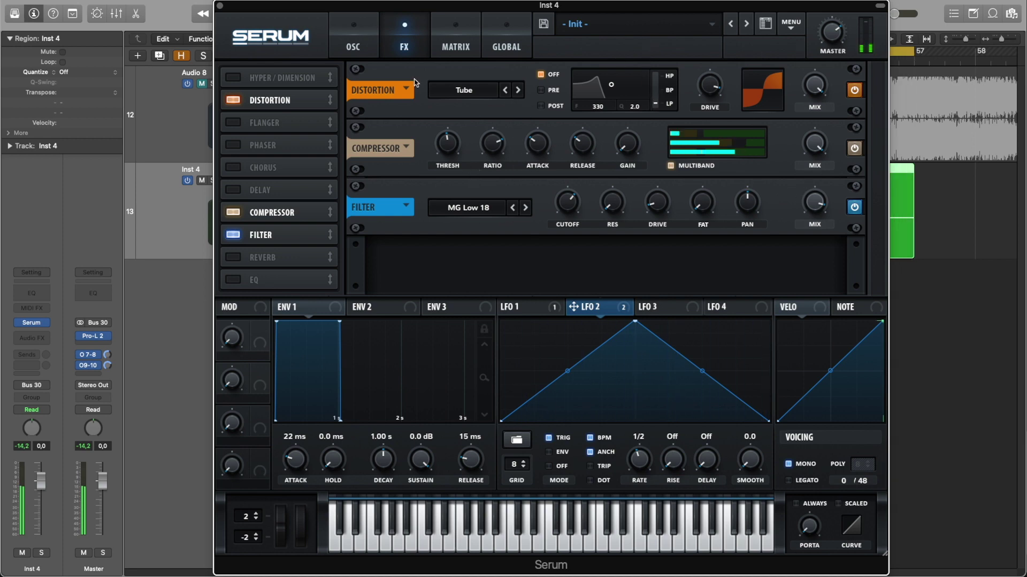
# - Route the sub oscillator to the direct output so it bypasses the effects
pyautogui.click(354, 46)
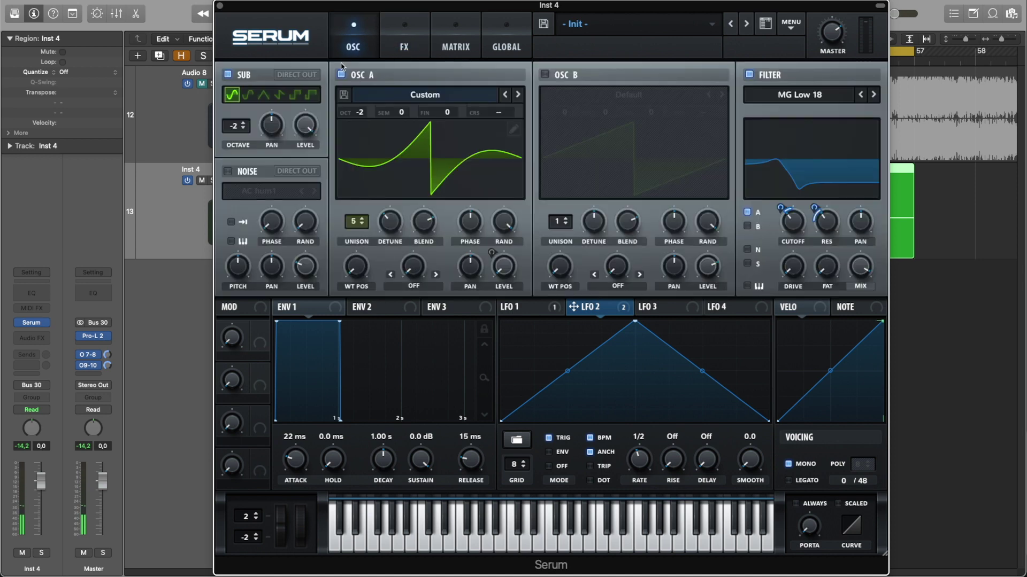
pyautogui.click(304, 77)
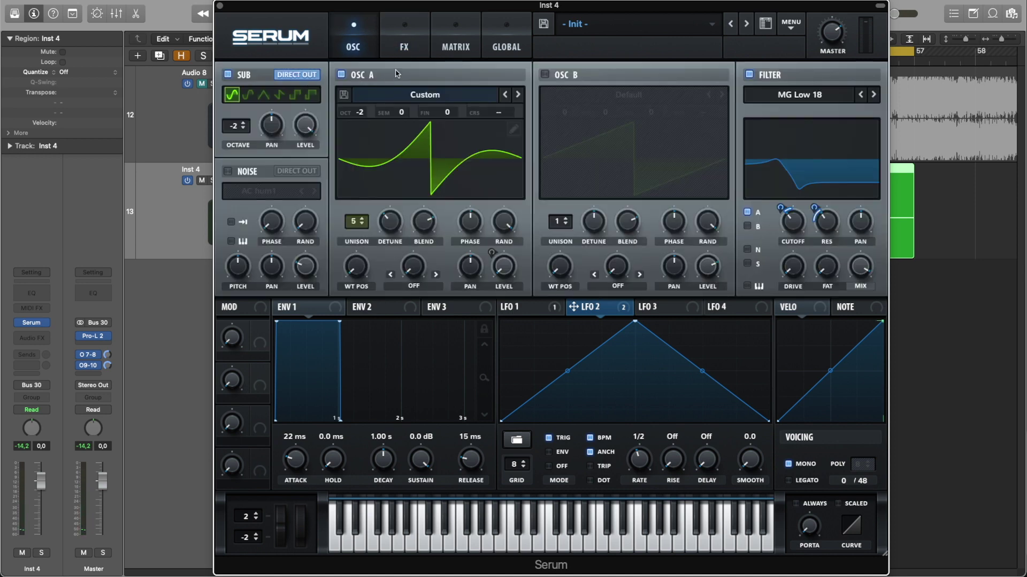
# - Return to the effects rack and shorten the multiband compressor's release slightly
pyautogui.click(401, 46)
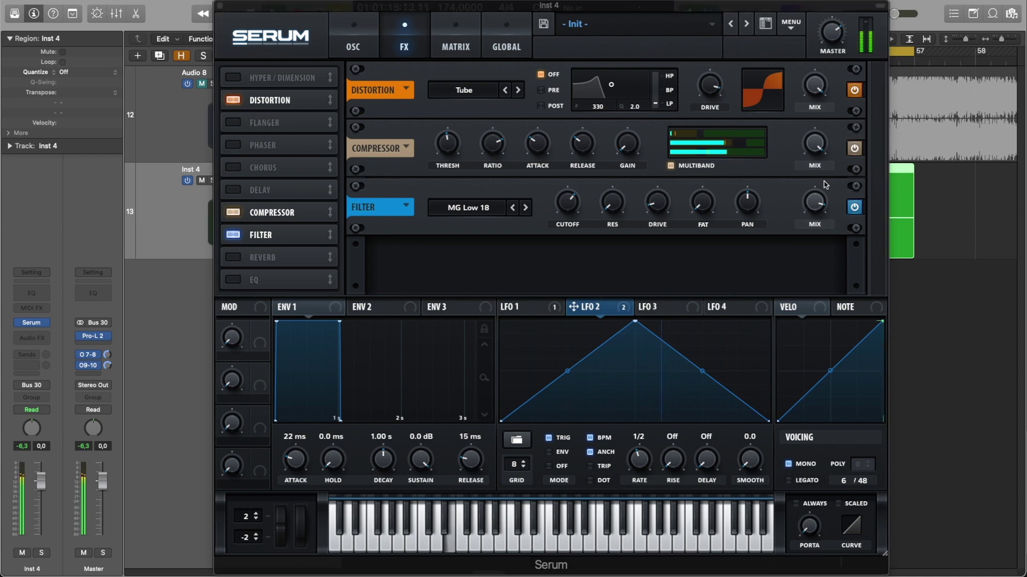
pyautogui.moveTo(748, 143); pyautogui.dragTo(749, 146)
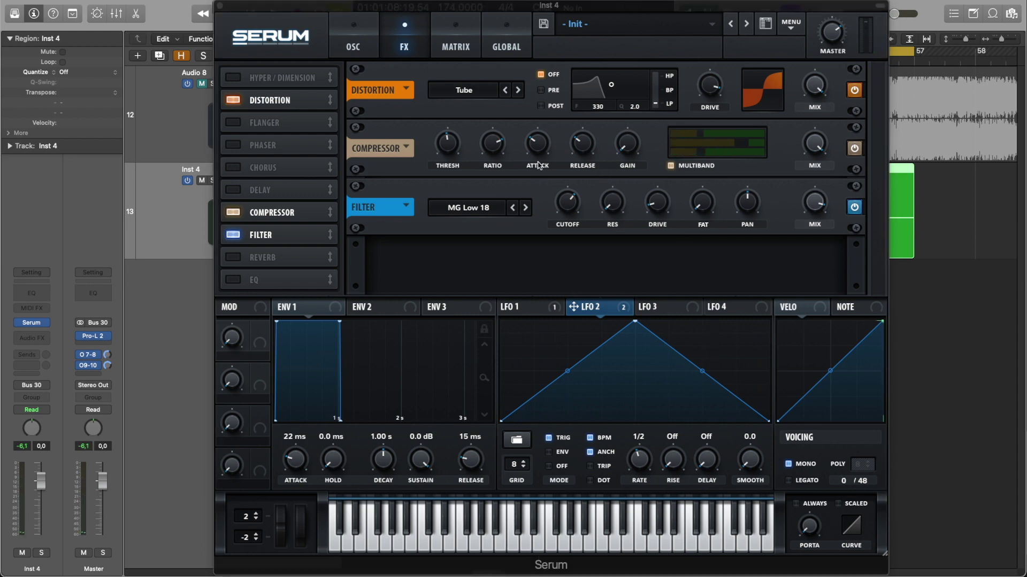
pyautogui.moveTo(591, 155); pyautogui.dragTo(590, 166)
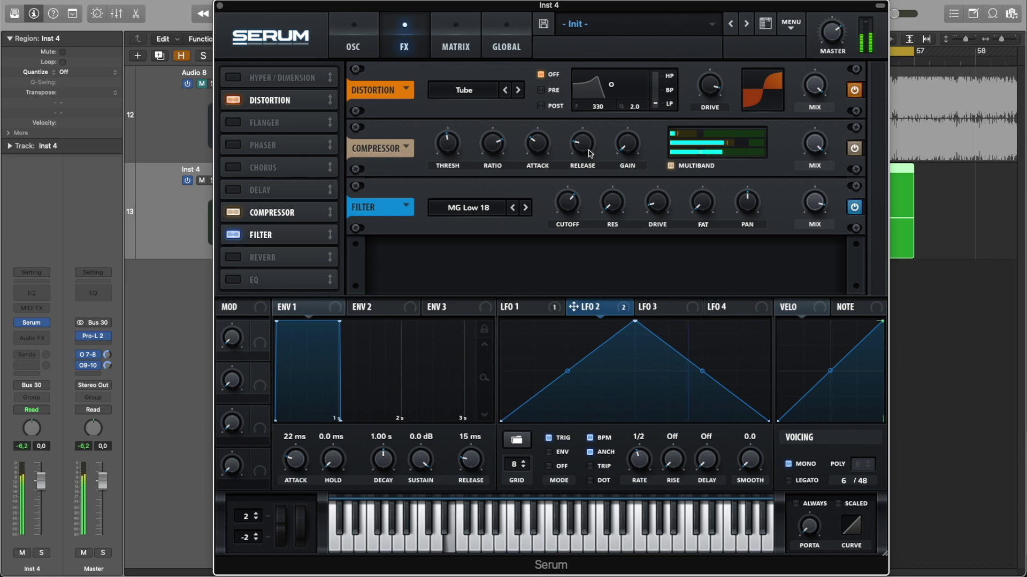
# - Enable the Hall reverb, shorten its decay, raise its low cut and turn spin and spin depth fully down
pyautogui.click(233, 257)
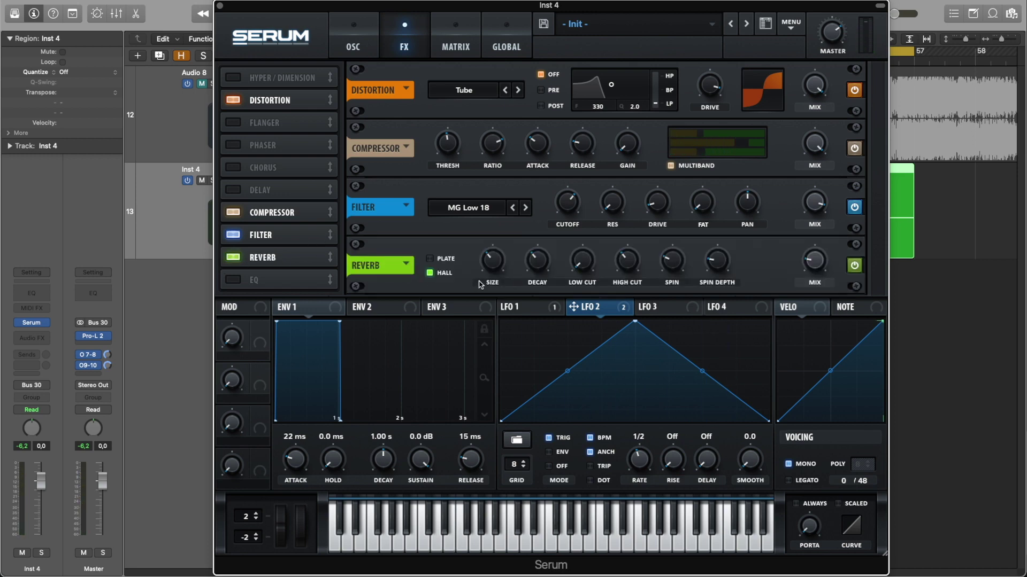
pyautogui.moveTo(536, 265)
pyautogui.mouseDown()
pyautogui.moveTo(533, 299)
pyautogui.moveTo(536, 285)
pyautogui.mouseUp()
pyautogui.moveTo(589, 267); pyautogui.dragTo(593, 218)
pyautogui.moveTo(676, 268); pyautogui.dragTo(679, 310)
pyautogui.moveTo(716, 263); pyautogui.dragTo(719, 409)
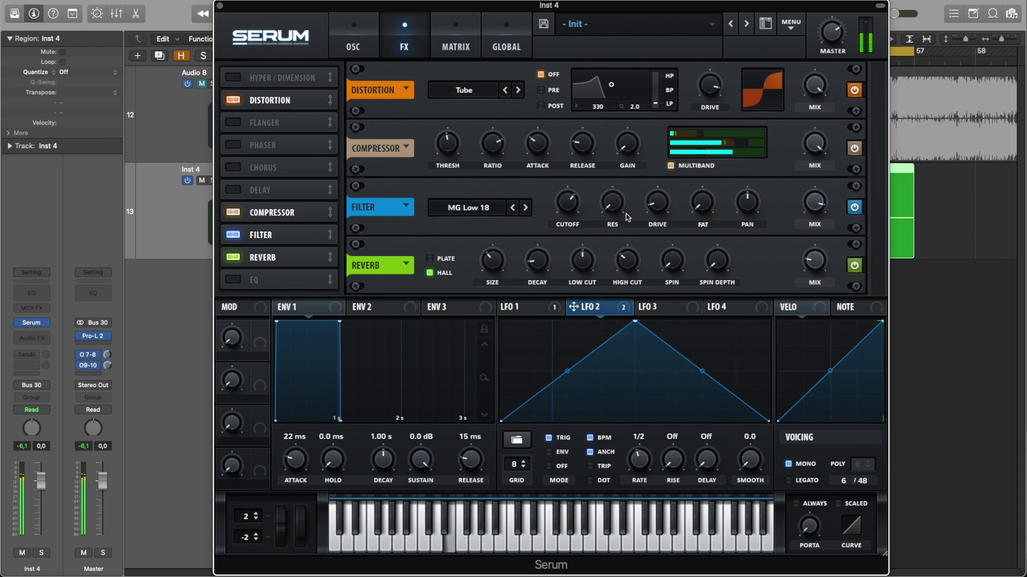
pyautogui.moveTo(622, 212); pyautogui.dragTo(619, 238)
# - Go back to the oscillator view and raise the master volume
pyautogui.click(350, 38)
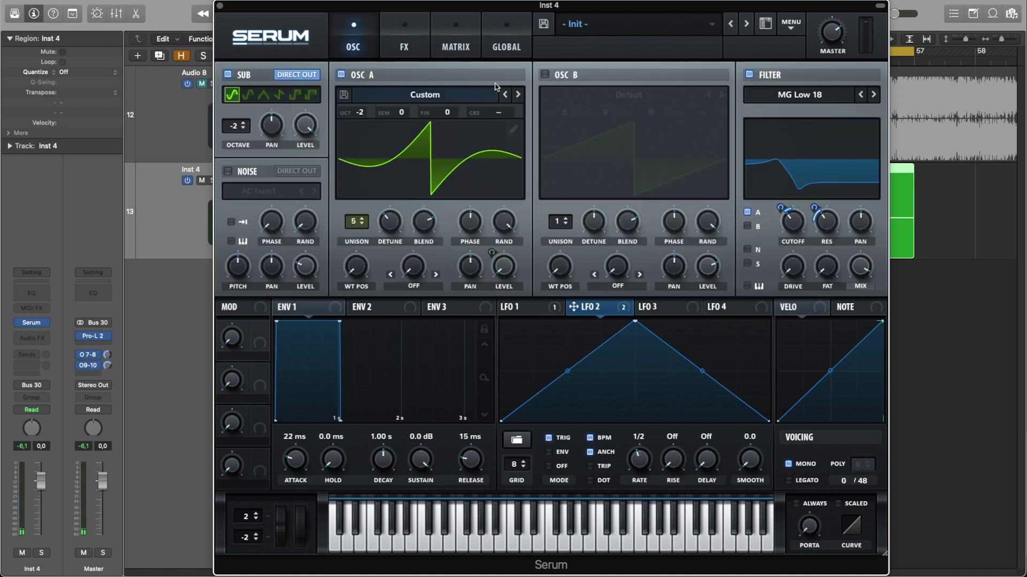
pyautogui.moveTo(830, 226)
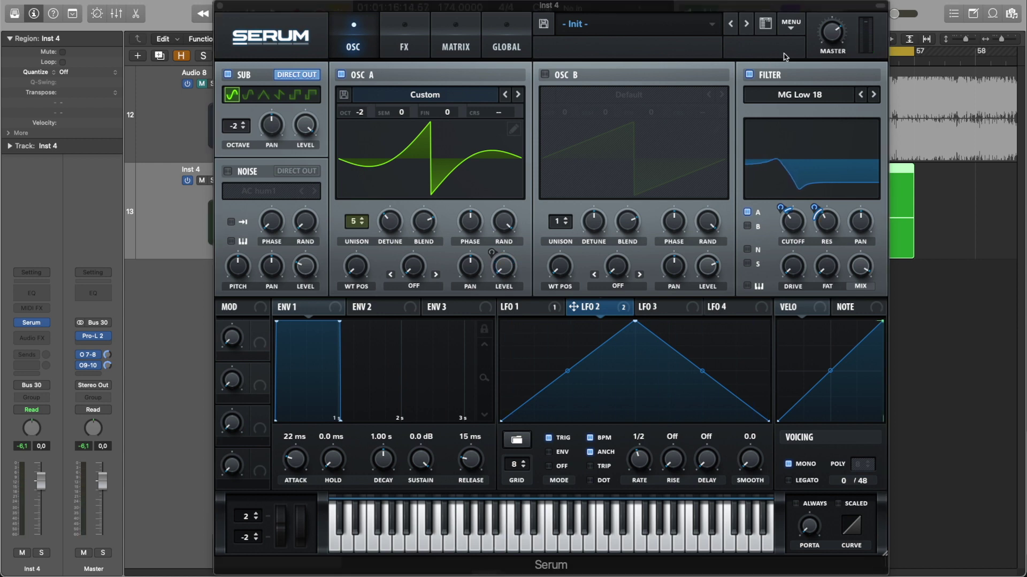
pyautogui.click(830, 39)
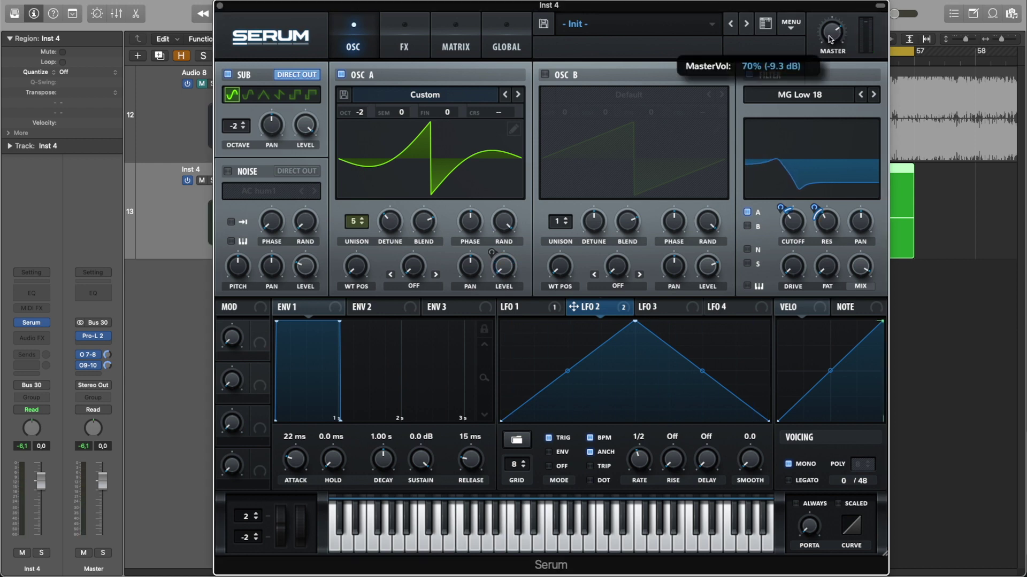
# - Turn up the threshold control of the multiband compressor in the effects rack for stronger compression
pyautogui.click(404, 43)
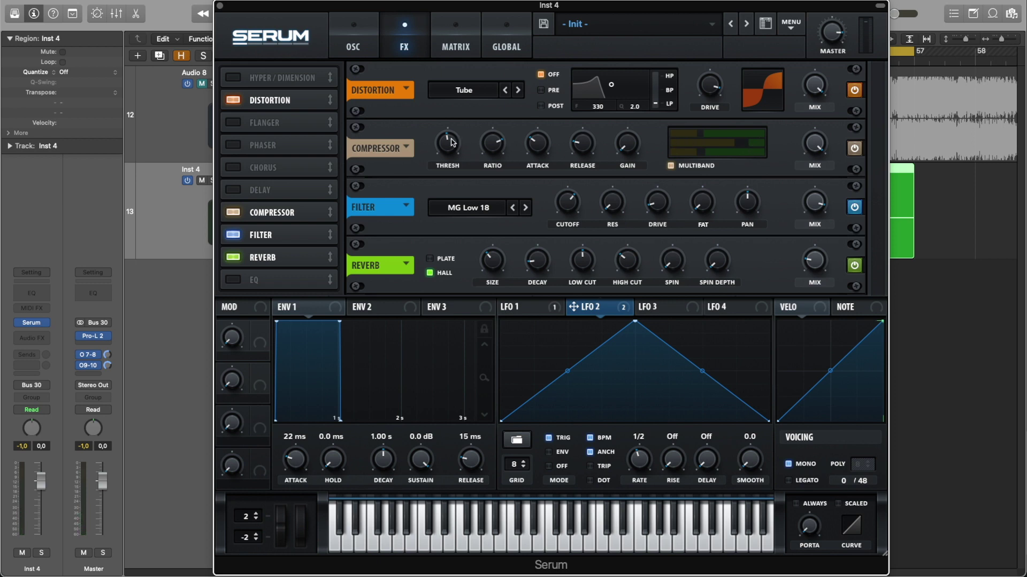
pyautogui.moveTo(453, 145)
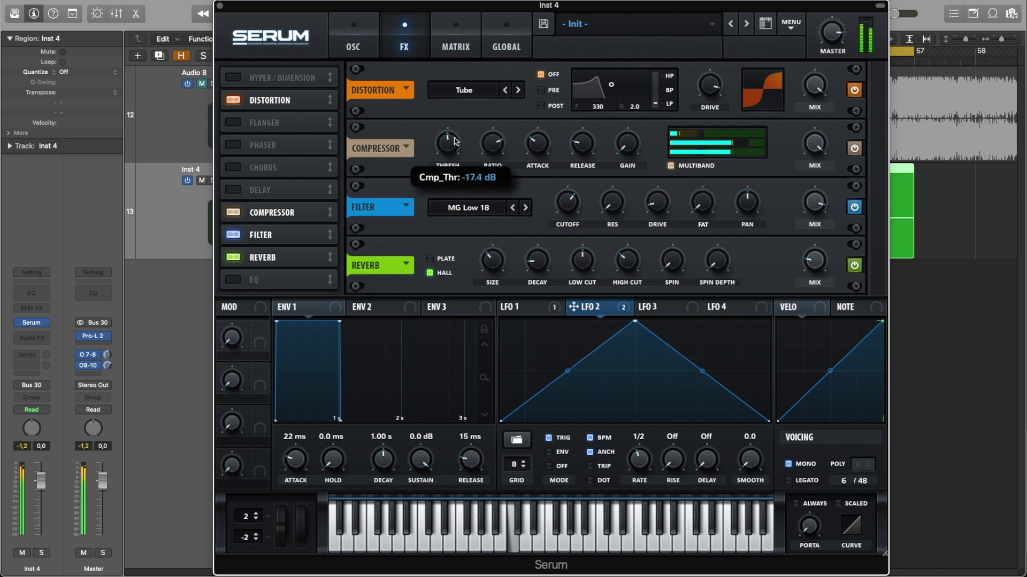
pyautogui.moveTo(454, 145); pyautogui.dragTo(459, 125)
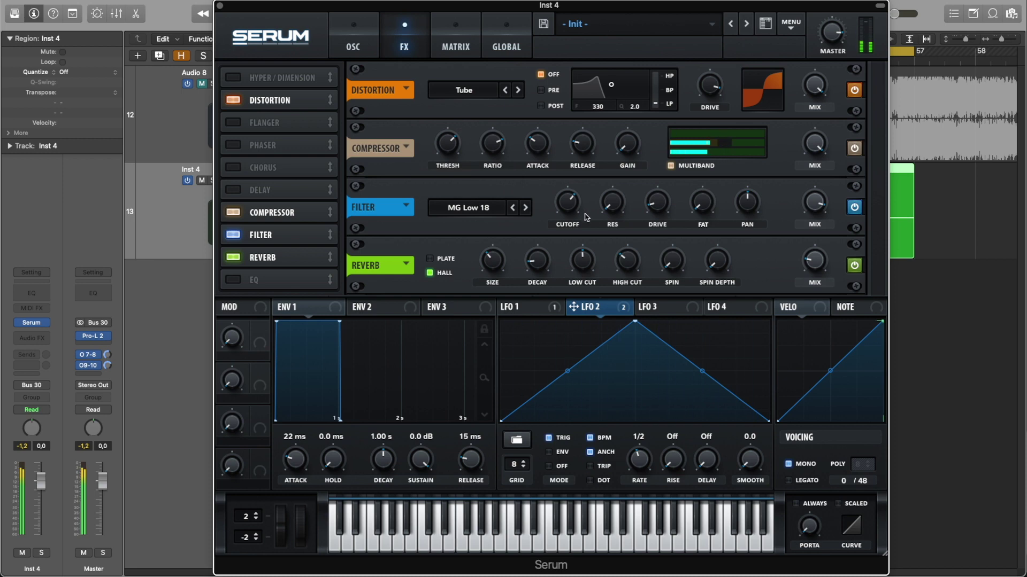
# - Curve LFO 2's shape so the rising half bends inward and the falling half bulges outward
pyautogui.moveTo(568, 371); pyautogui.dragTo(575, 379)
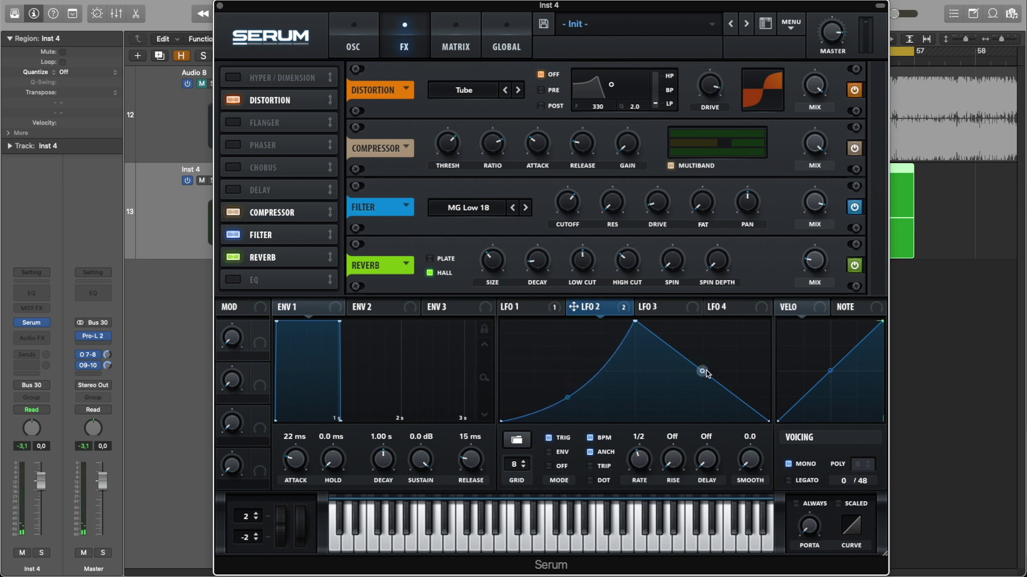
pyautogui.moveTo(706, 373); pyautogui.dragTo(710, 359)
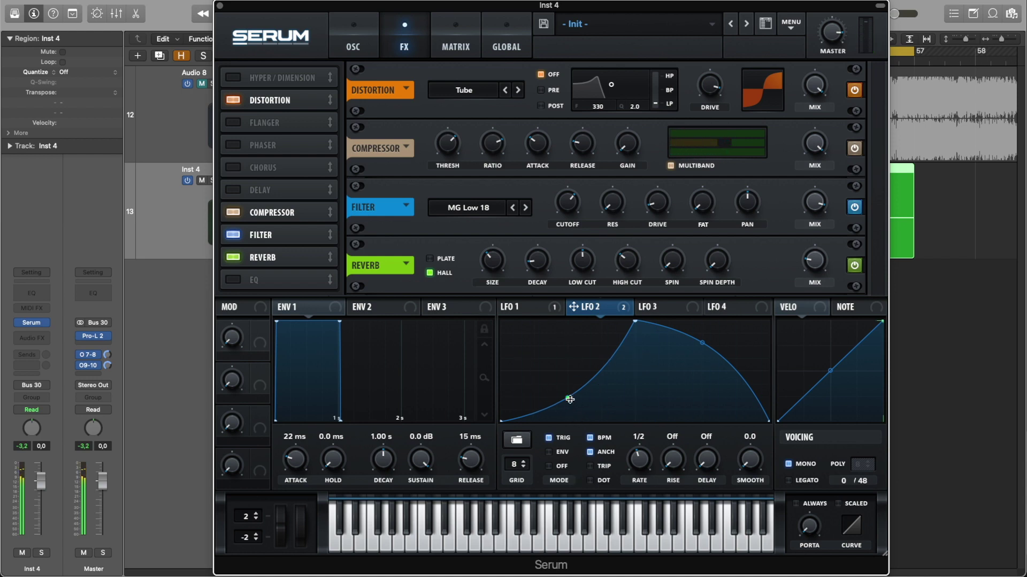
pyautogui.moveTo(567, 398); pyautogui.dragTo(571, 394)
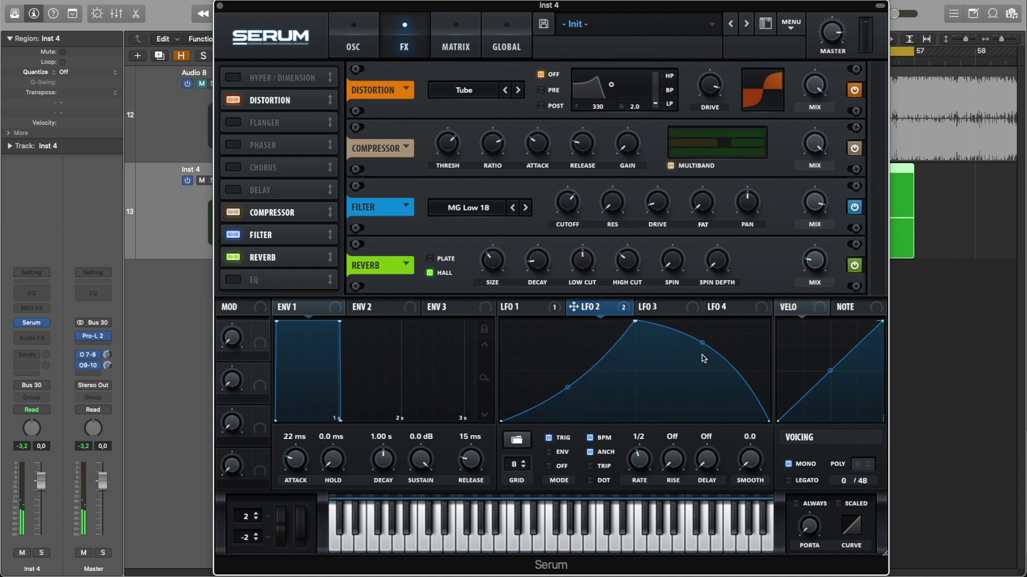
pyautogui.moveTo(706, 347); pyautogui.dragTo(706, 348)
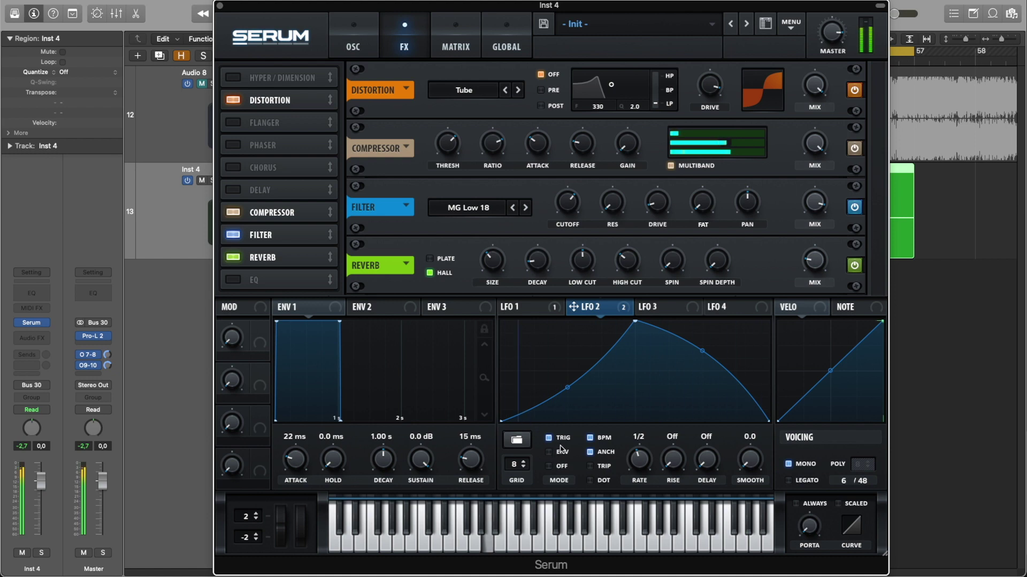
# - Switch Serum back to LFO 1 and the oscillator view and close its window
pyautogui.click(517, 308)
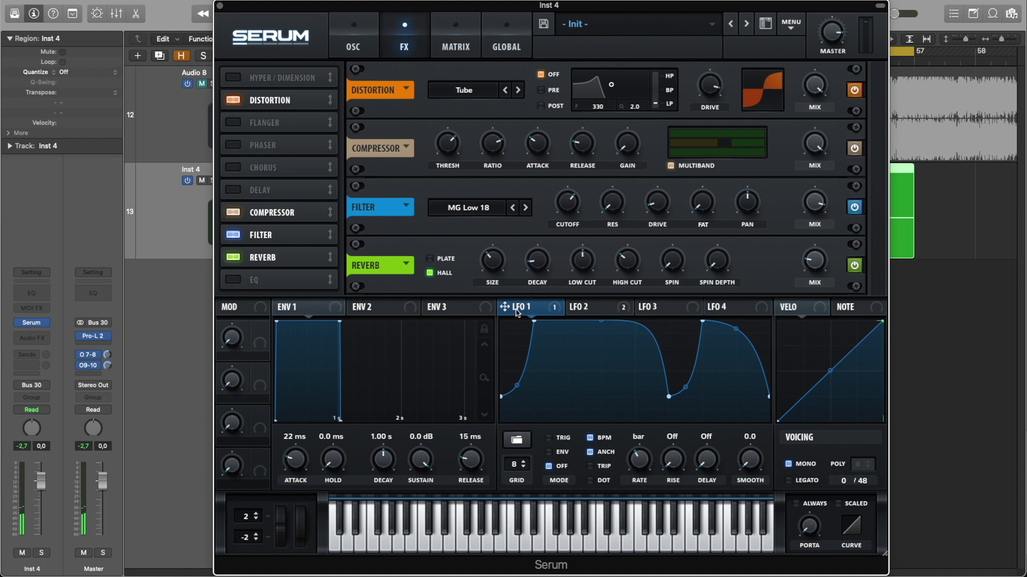
pyautogui.click(353, 47)
pyautogui.click(220, 6)
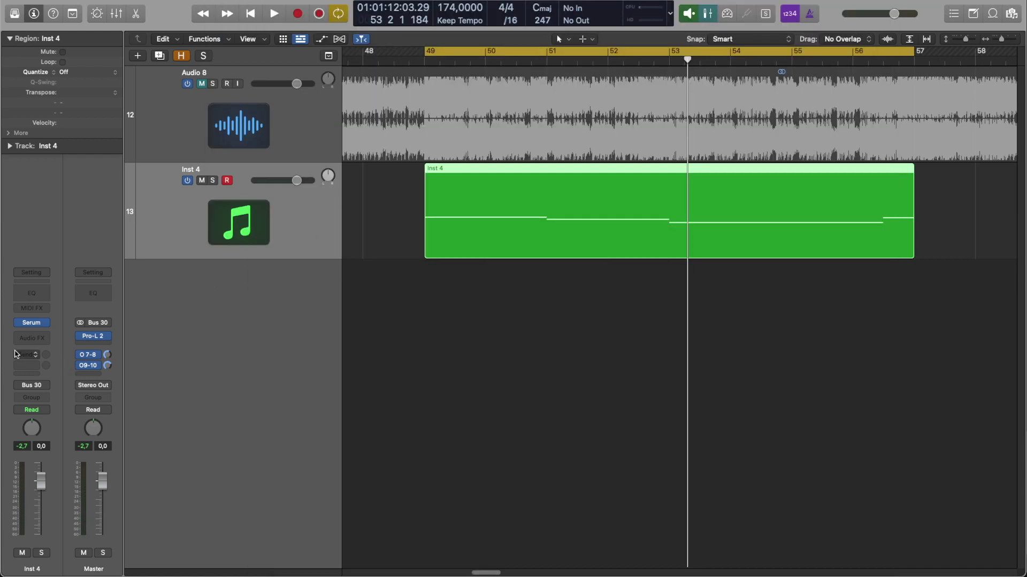
# - Insert the FreeClip plug-in after Serum on the Inst 4 track and play the bass through it briefly
pyautogui.click(30, 340)
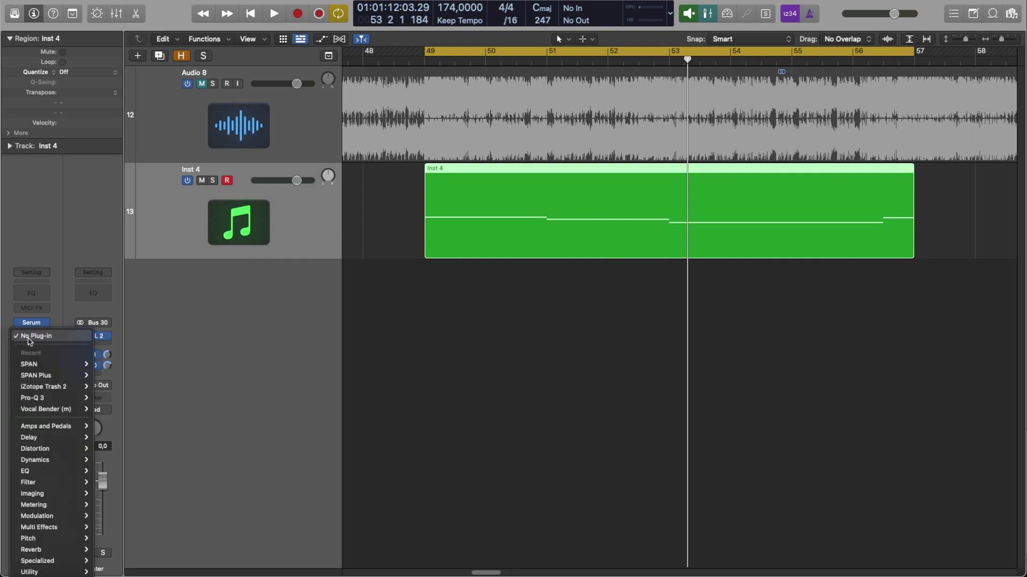
pyautogui.moveTo(49, 433)
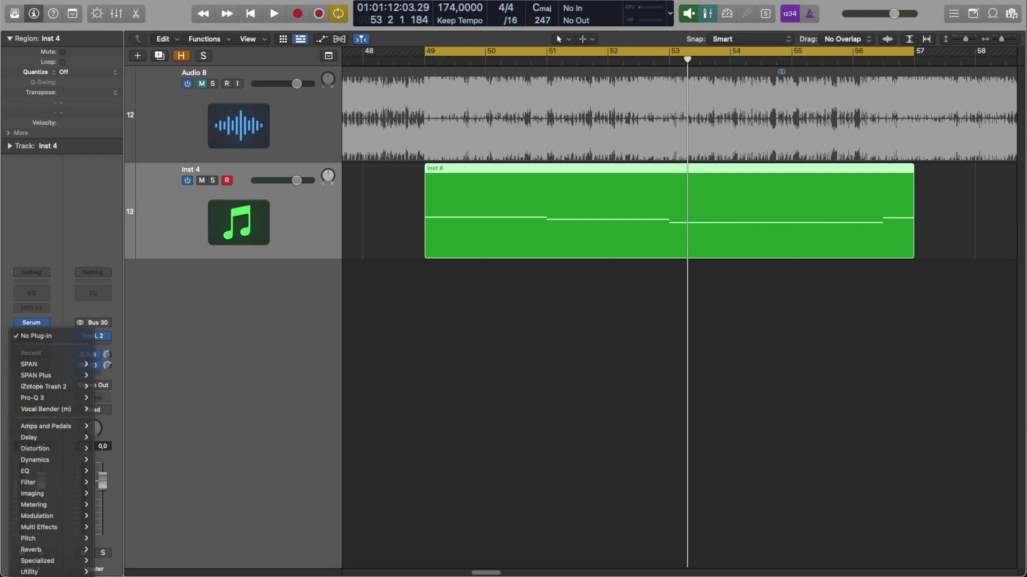
pyautogui.click(48, 562)
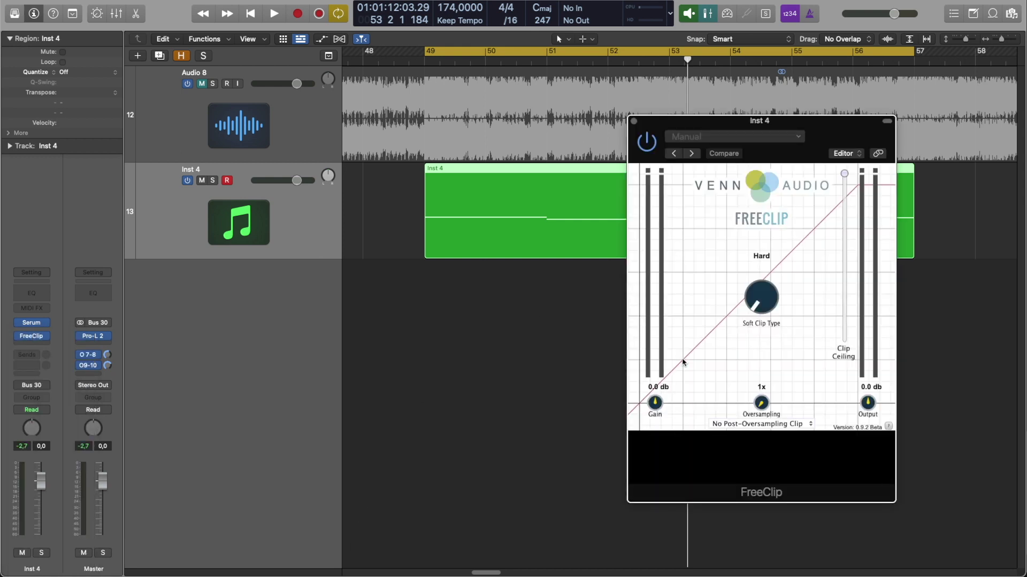
pyautogui.press('space')
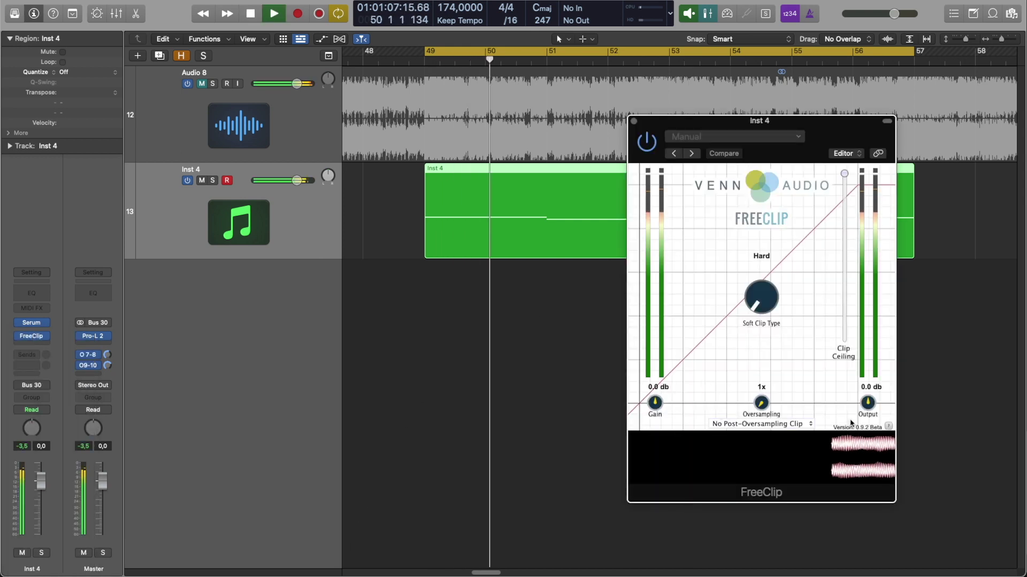
pyautogui.press('space')
# - Set FreeClip's output to -6.0 dB and its gain to 6.1 dB, and audition the clipped bass before closing the plug-in
pyautogui.moveTo(867, 402); pyautogui.dragTo(868, 425)
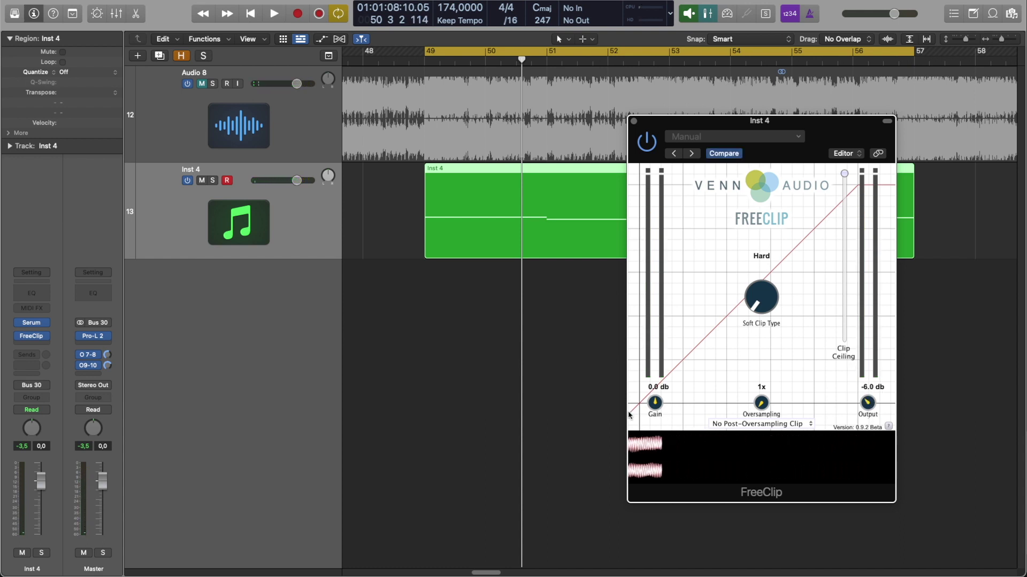
pyautogui.moveTo(654, 402); pyautogui.dragTo(651, 391)
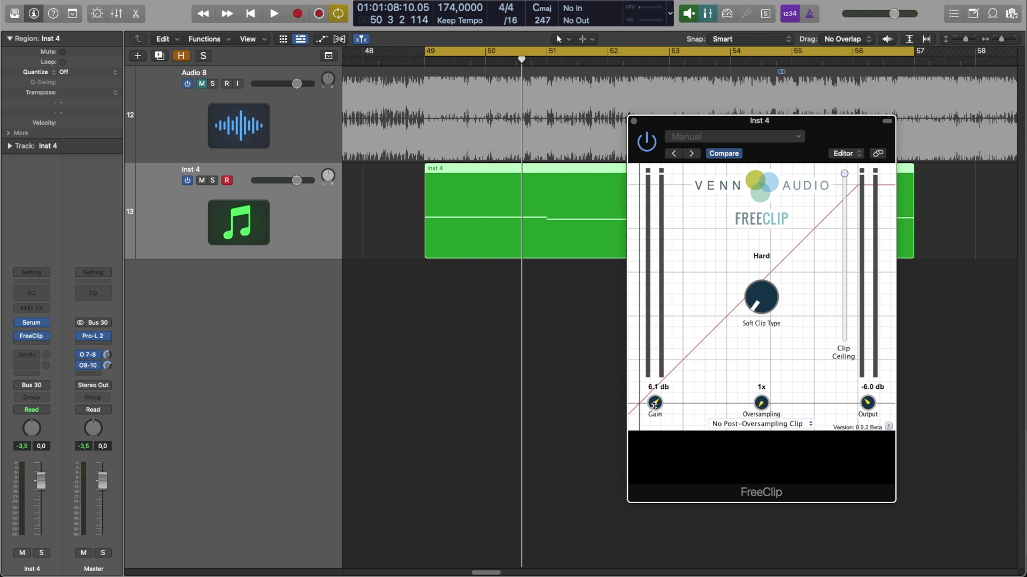
pyautogui.press('space')
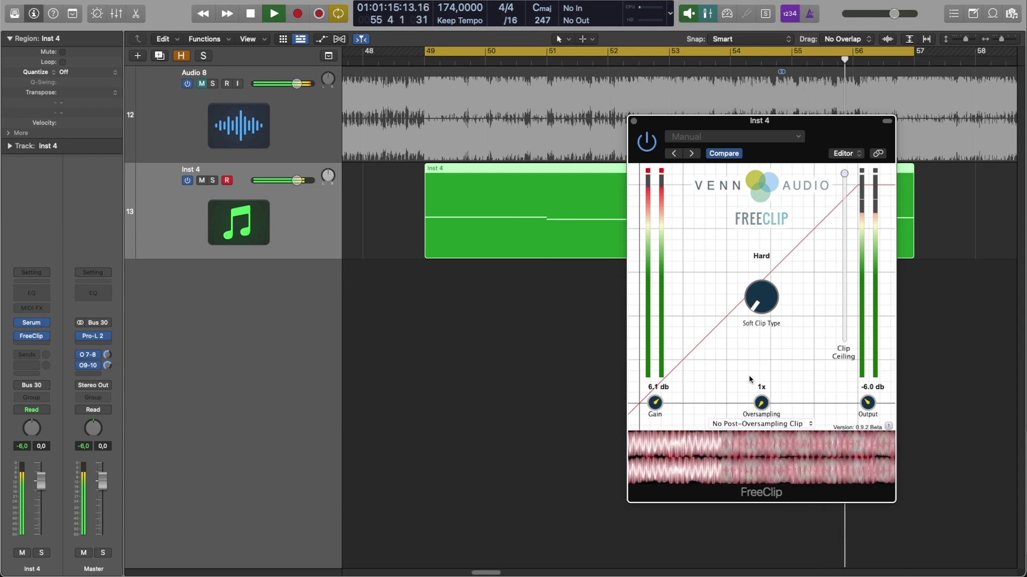
pyautogui.press('space')
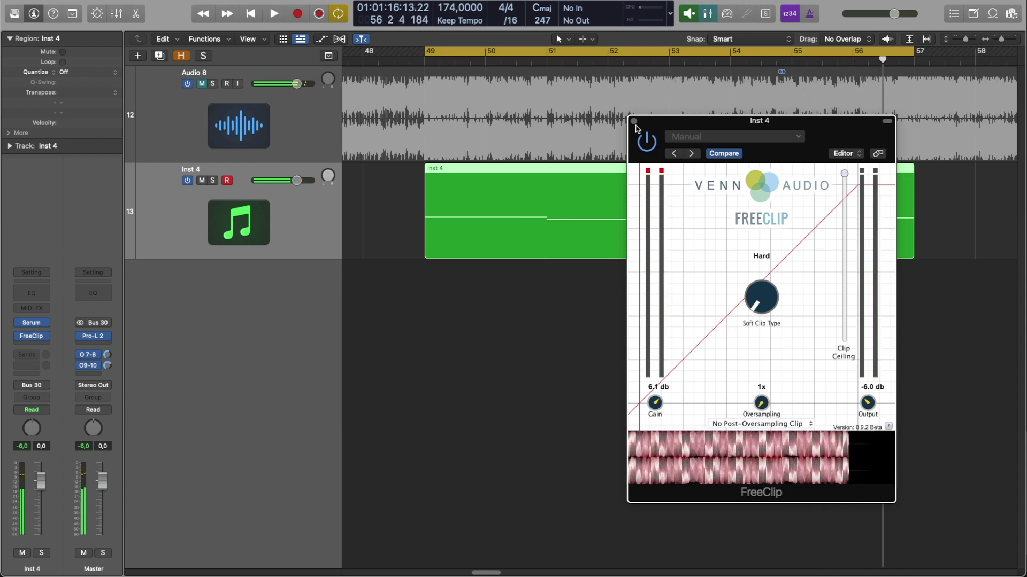
pyautogui.click(634, 123)
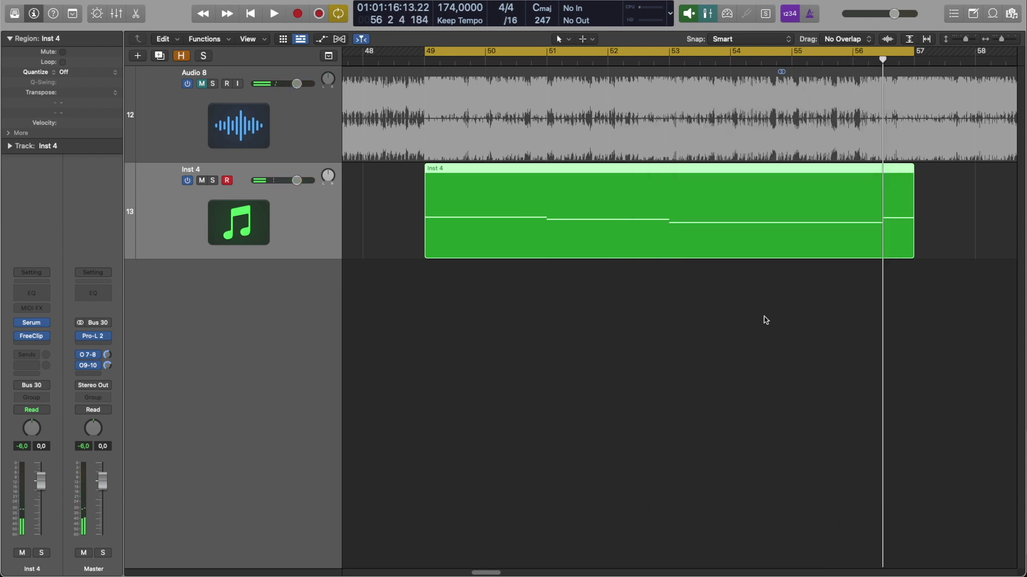